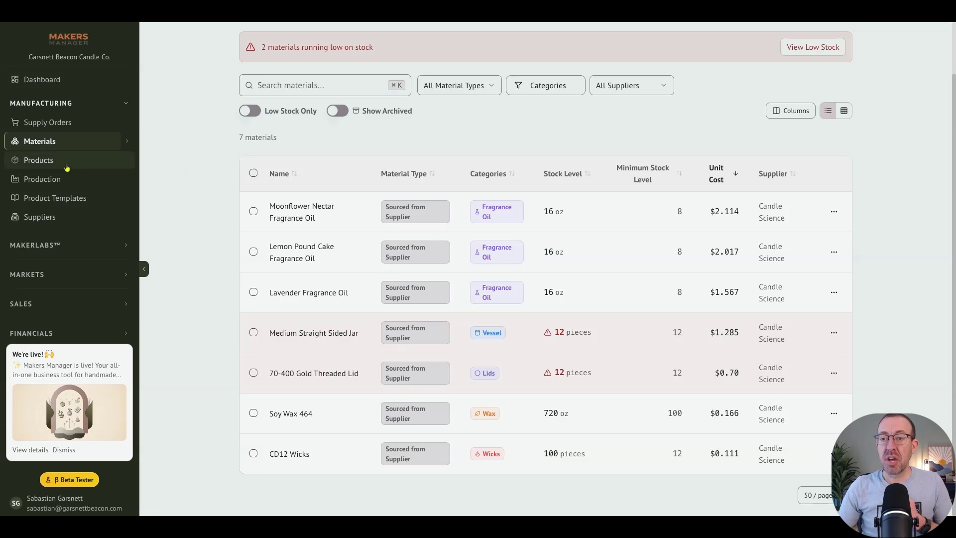
Step: Start a new template-driven product of the Product type from the Products page
{"action": "left_click", "coordinate": [65, 161]}
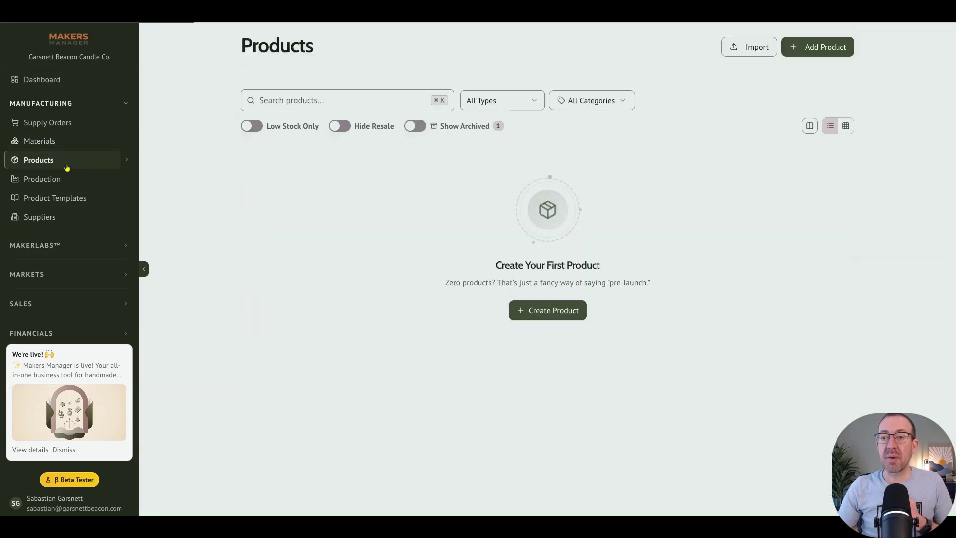
{"action": "left_click", "coordinate": [553, 315]}
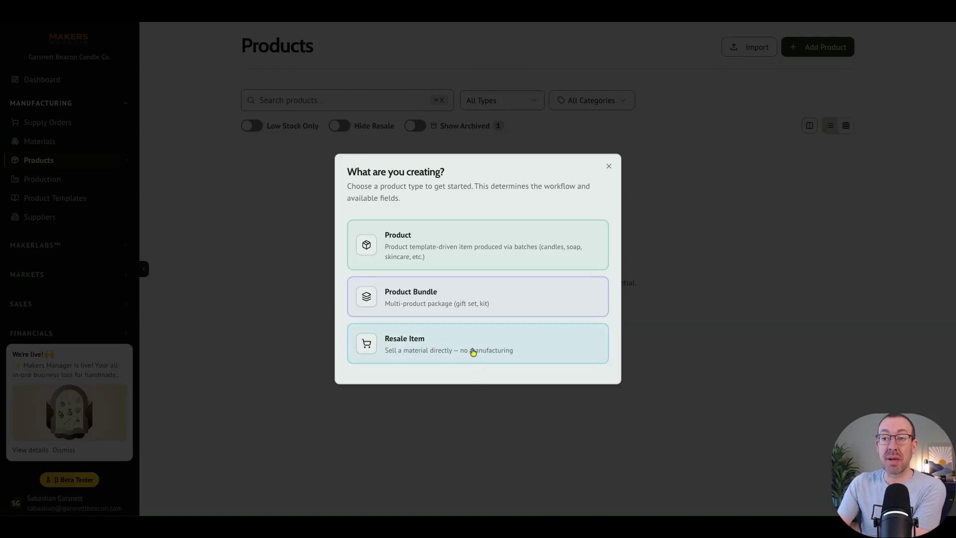
{"action": "left_click", "coordinate": [405, 246]}
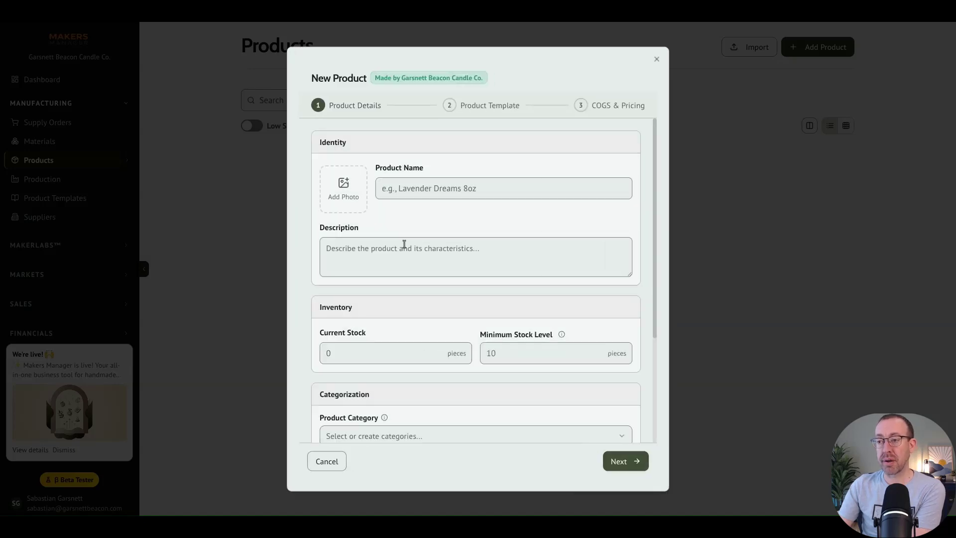
Step: Name the new product "Lavender Candle 10oz"
{"action": "left_click", "coordinate": [405, 189]}
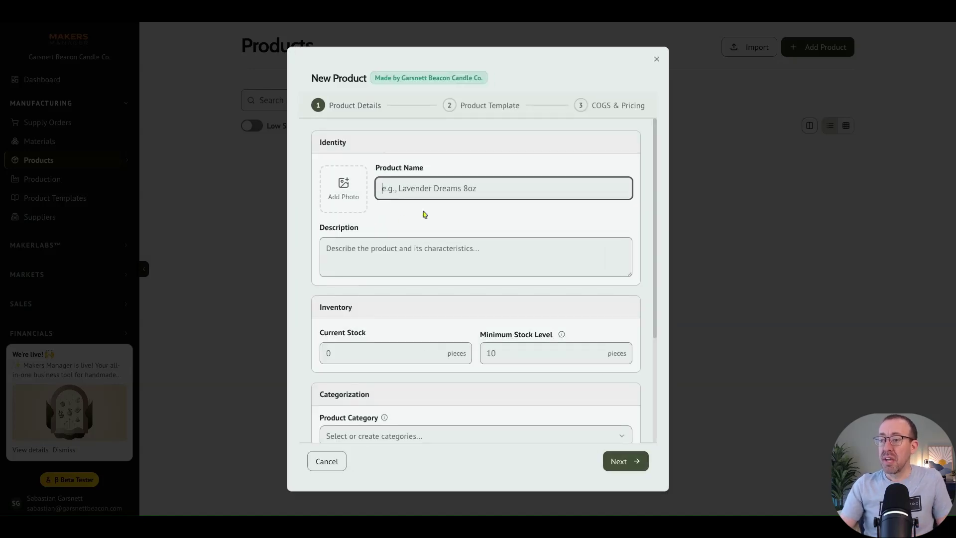
{"action": "type", "text": "Lavend"}
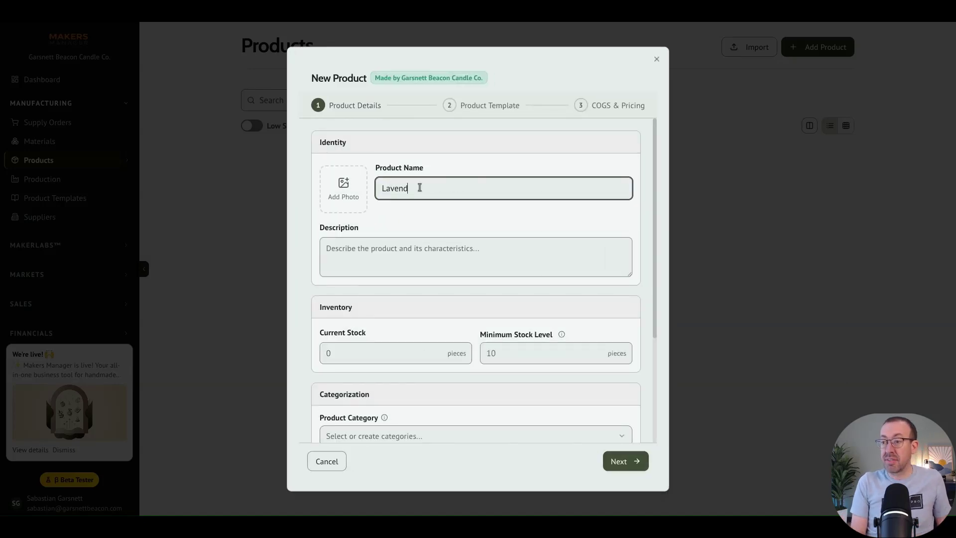
{"action": "type", "text": "er"}
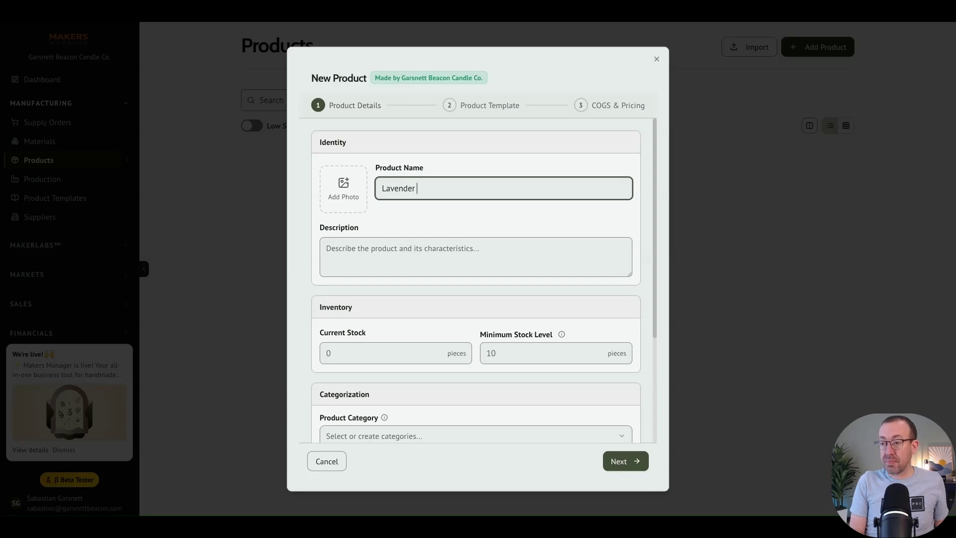
{"action": "type", "text": " Candle"}
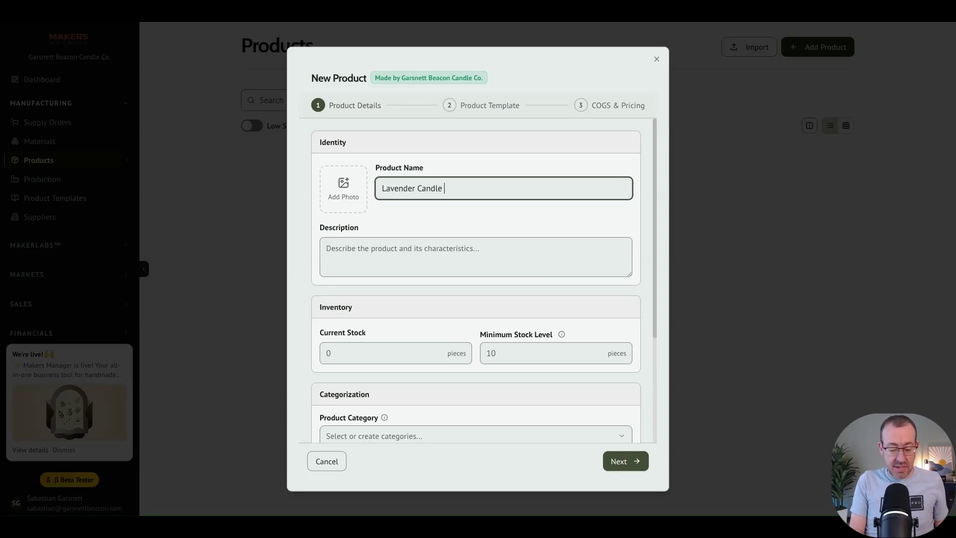
{"action": "type", "text": " 10oz"}
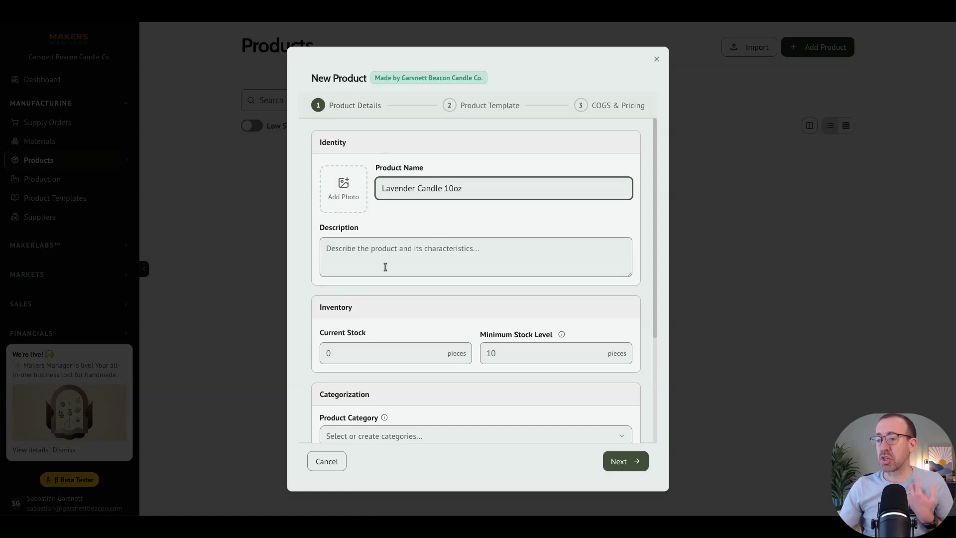
Step: Set the product's minimum stock level to 5 pieces
{"action": "scroll", "coordinate": [387, 268], "scroll_direction": "down", "scroll_amount": 2}
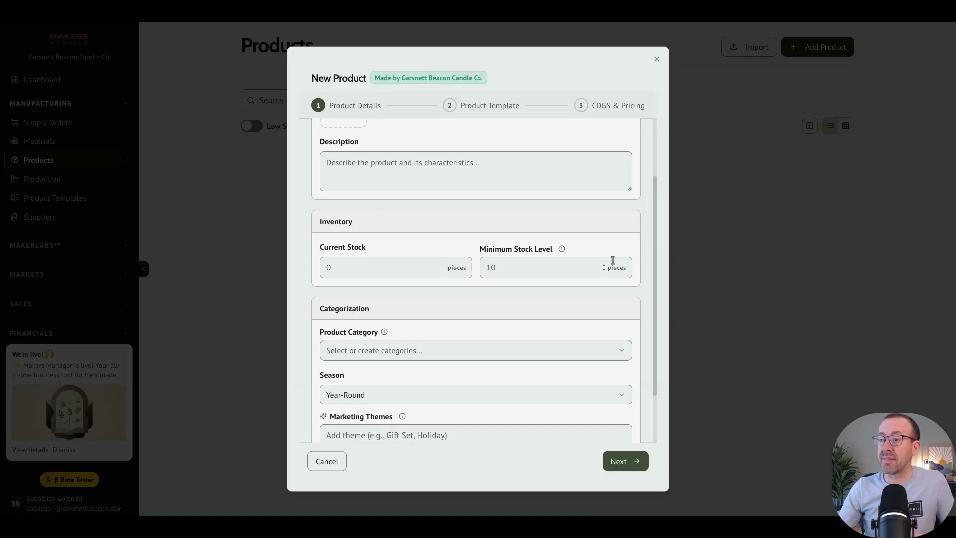
{"action": "left_click", "coordinate": [526, 268]}
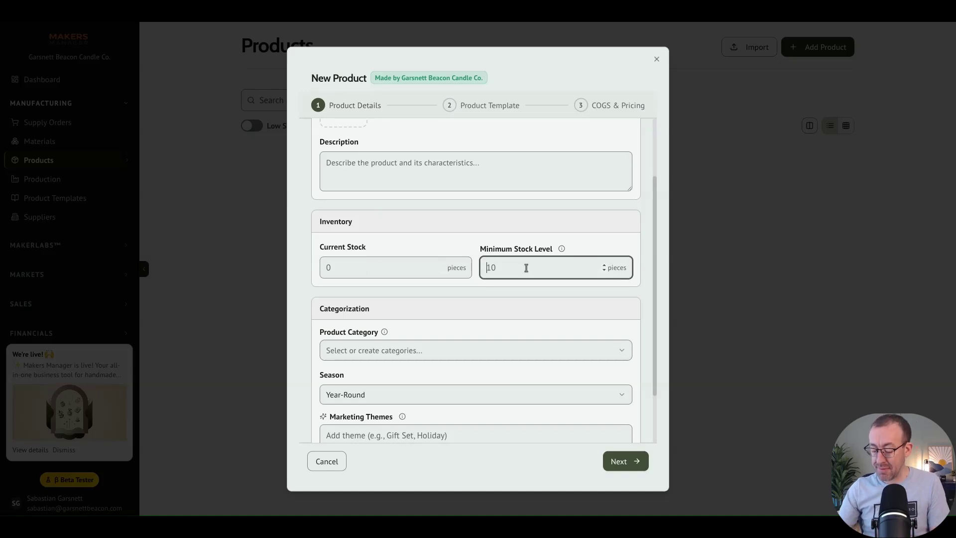
{"action": "type", "text": "5"}
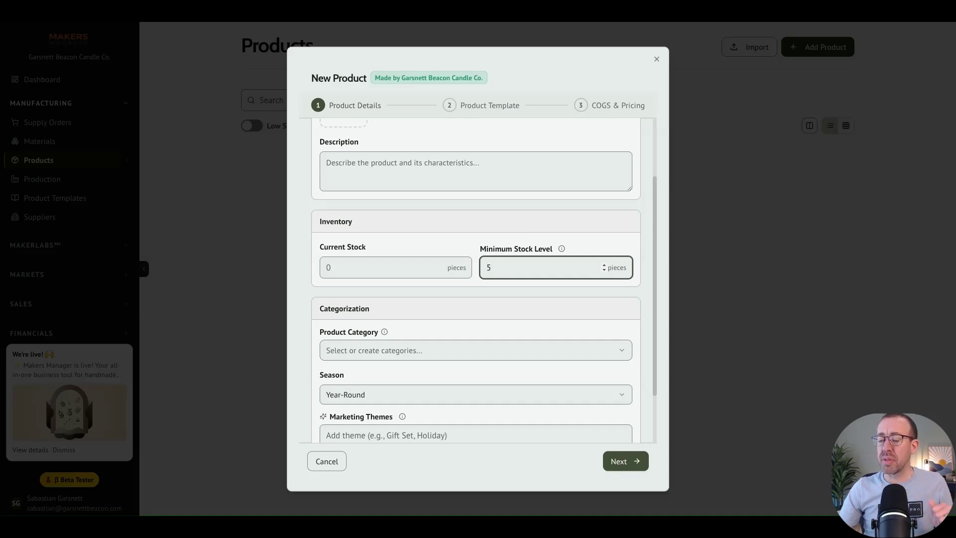
{"action": "left_click", "coordinate": [451, 227]}
Step: Open the product category choices and look through the existing and suggested categories
{"action": "scroll", "coordinate": [451, 228], "scroll_direction": "down", "scroll_amount": 1}
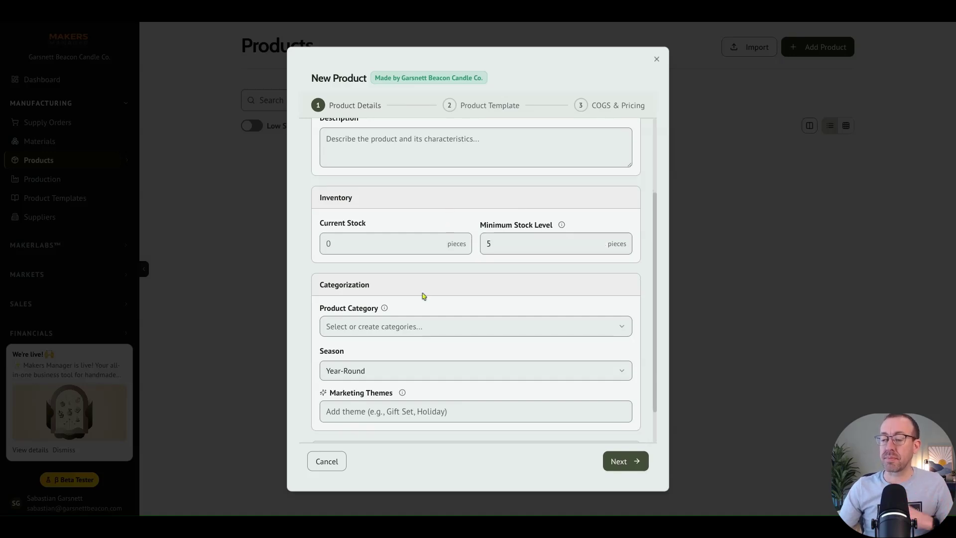
{"action": "left_click", "coordinate": [414, 327]}
{"action": "scroll", "coordinate": [381, 391], "scroll_direction": "down", "scroll_amount": 2}
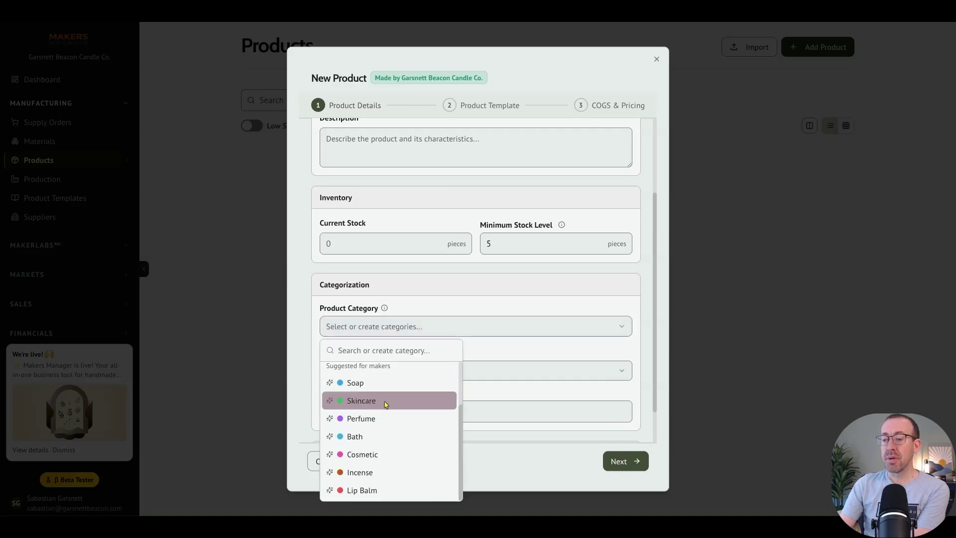
{"action": "scroll", "coordinate": [384, 403], "scroll_direction": "up", "scroll_amount": 2}
{"action": "scroll", "coordinate": [385, 401], "scroll_direction": "down", "scroll_amount": 2}
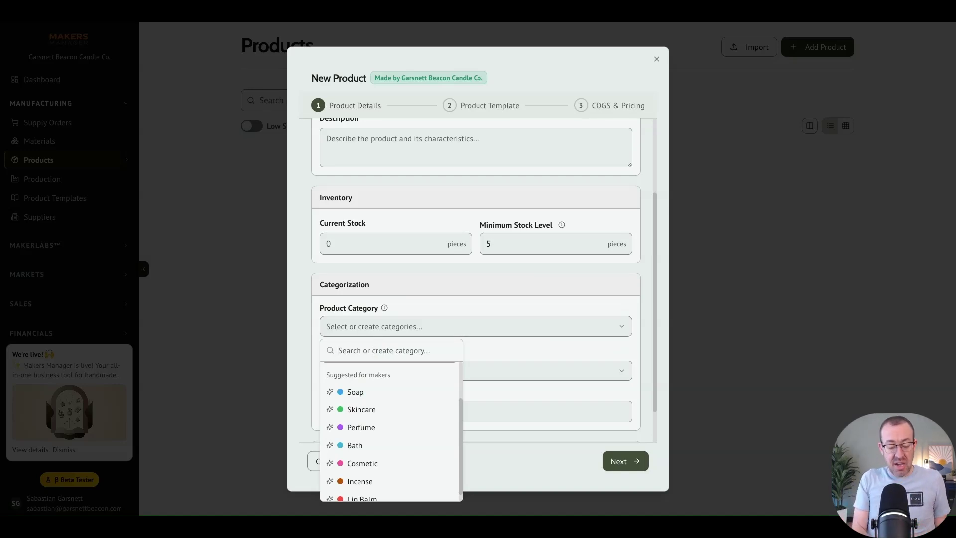
{"action": "type", "text": "reed dif"}
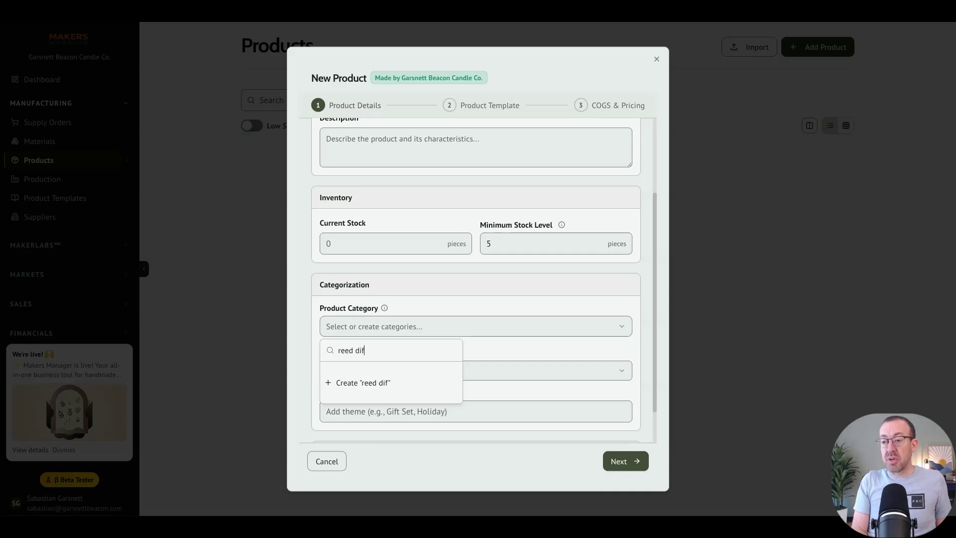
{"action": "key", "text": "BackSpace"}
{"action": "key", "text": "BackSpace"}
{"action": "key", "text": "BackSpace"}
{"action": "key", "text": "BackSpace"}
{"action": "key", "text": "BackSpace"}
{"action": "key", "text": "BackSpace"}
{"action": "key", "text": "BackSpace"}
{"action": "key", "text": "BackSpace"}
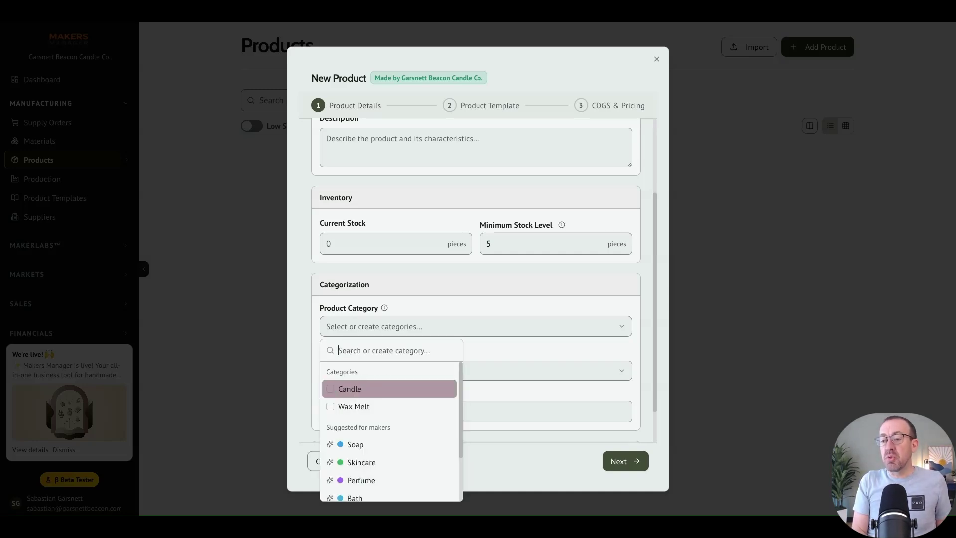
Step: Assign the product to the Candle category and close the category choices
{"action": "left_click", "coordinate": [331, 391]}
{"action": "left_click", "coordinate": [521, 355]}
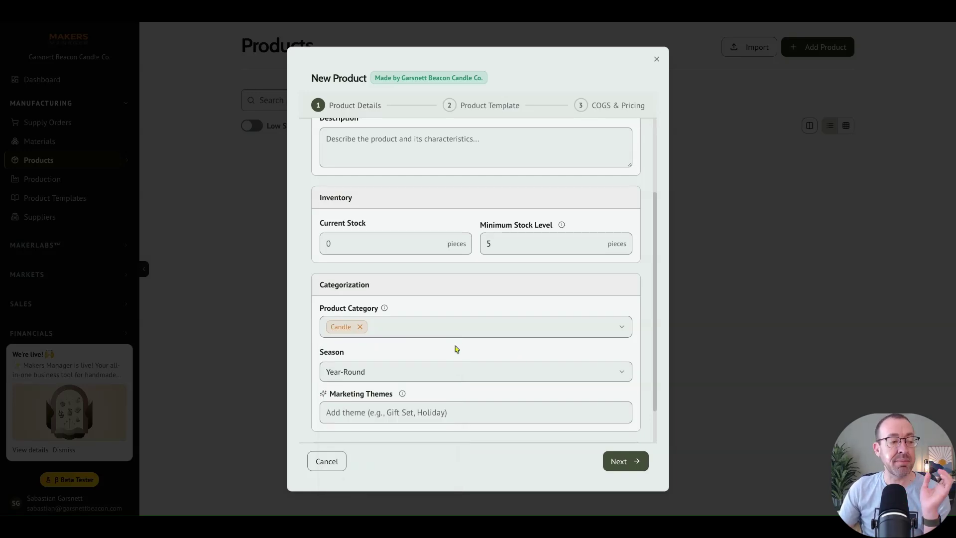
Step: Examine the season choices, marketing themes and optional SKU and UPC/EAN fields, and review the entered product details
{"action": "scroll", "coordinate": [455, 348], "scroll_direction": "down", "scroll_amount": 1}
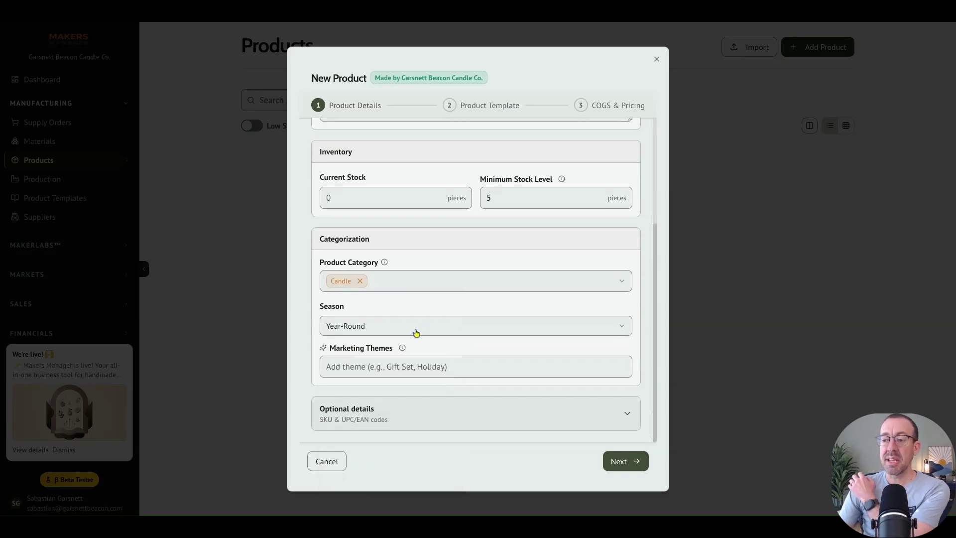
{"action": "left_click", "coordinate": [427, 325]}
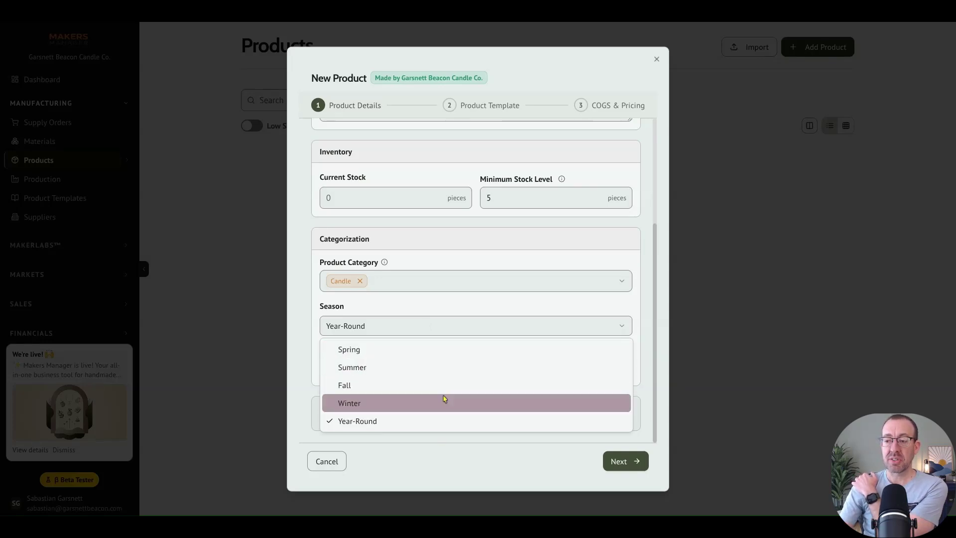
{"action": "left_click", "coordinate": [459, 306]}
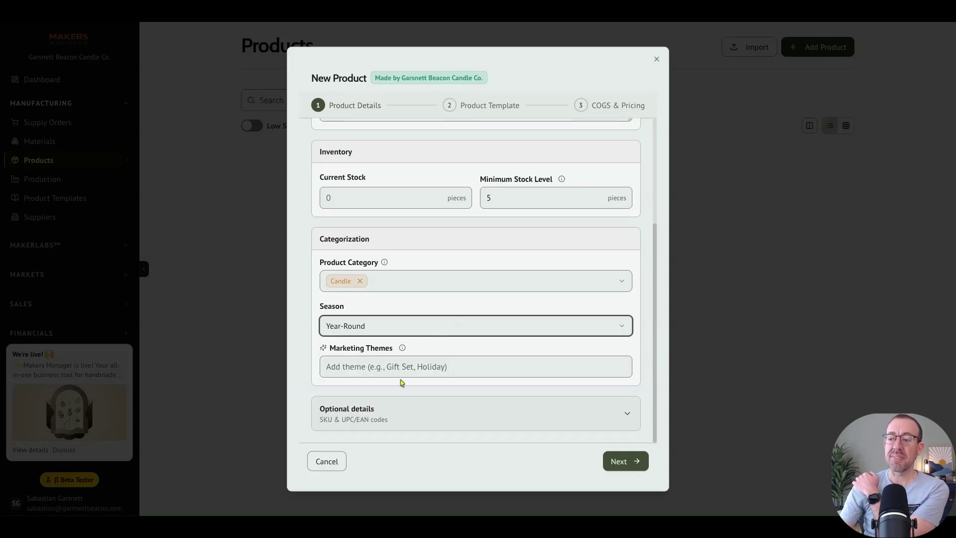
{"action": "mouse_move", "coordinate": [403, 349]}
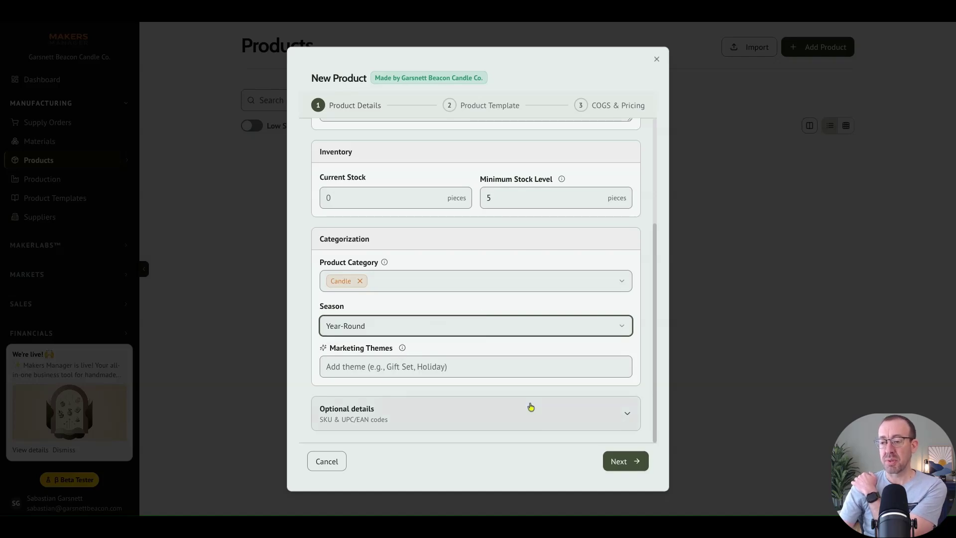
{"action": "left_click", "coordinate": [595, 417]}
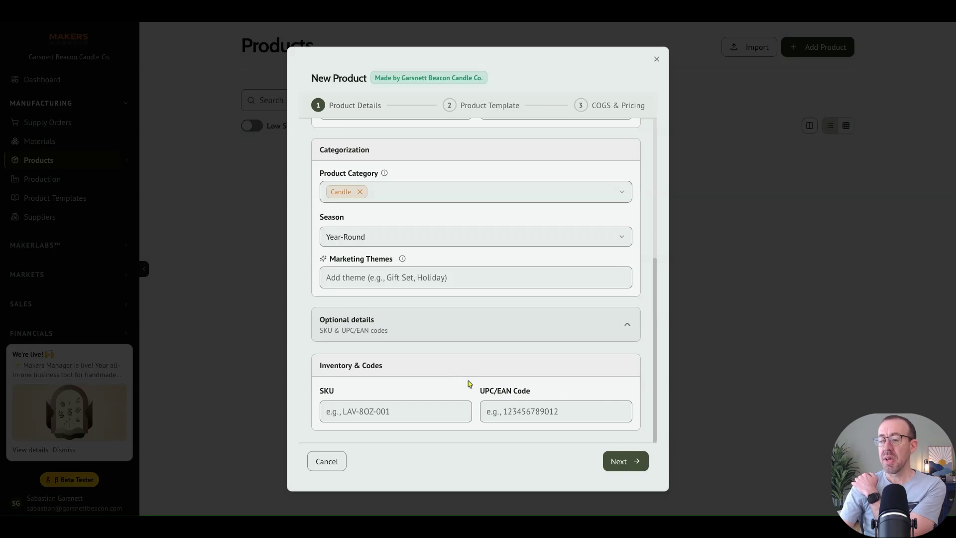
{"action": "left_click", "coordinate": [628, 328]}
{"action": "scroll", "coordinate": [637, 342], "scroll_direction": "up", "scroll_amount": 3}
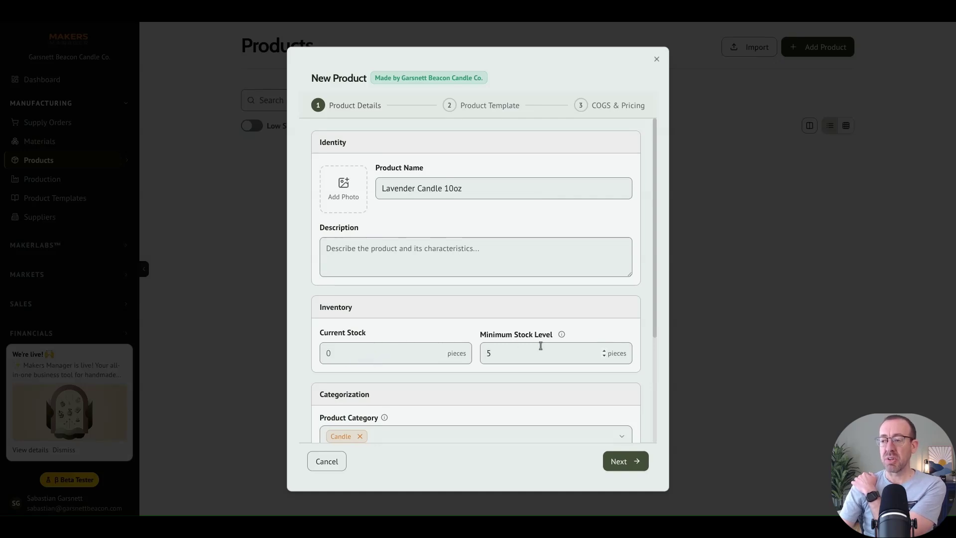
{"action": "scroll", "coordinate": [541, 343], "scroll_direction": "down", "scroll_amount": 1}
{"action": "scroll", "coordinate": [488, 338], "scroll_direction": "down", "scroll_amount": 1}
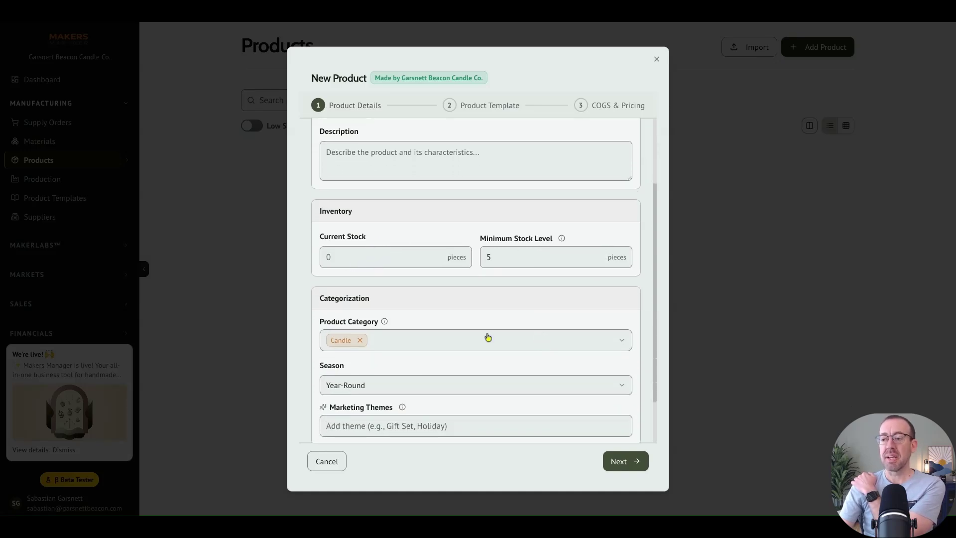
{"action": "scroll", "coordinate": [407, 335], "scroll_direction": "down", "scroll_amount": 1}
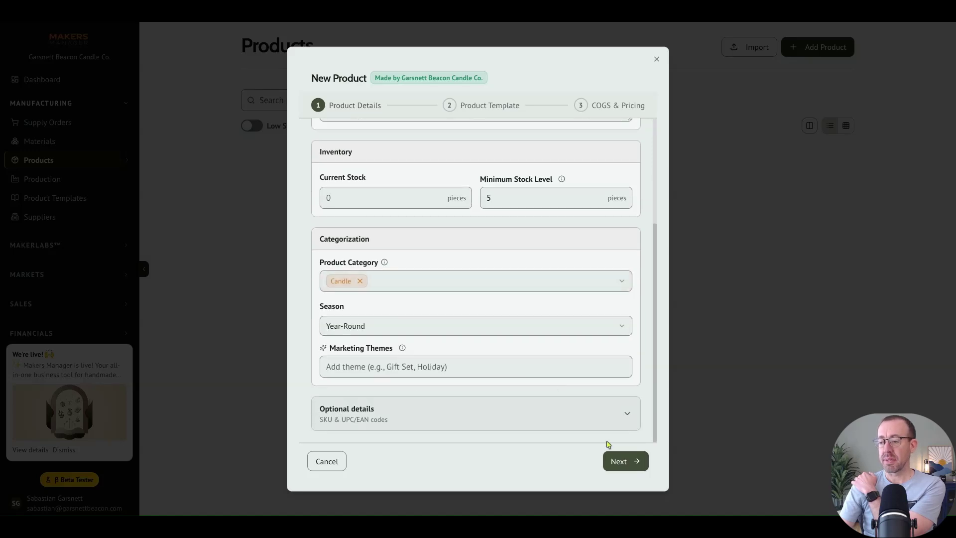
Step: Continue to the product template stage and add Soy Wax 464 and Lavender Fragrance Oil as materials
{"action": "left_click", "coordinate": [627, 463]}
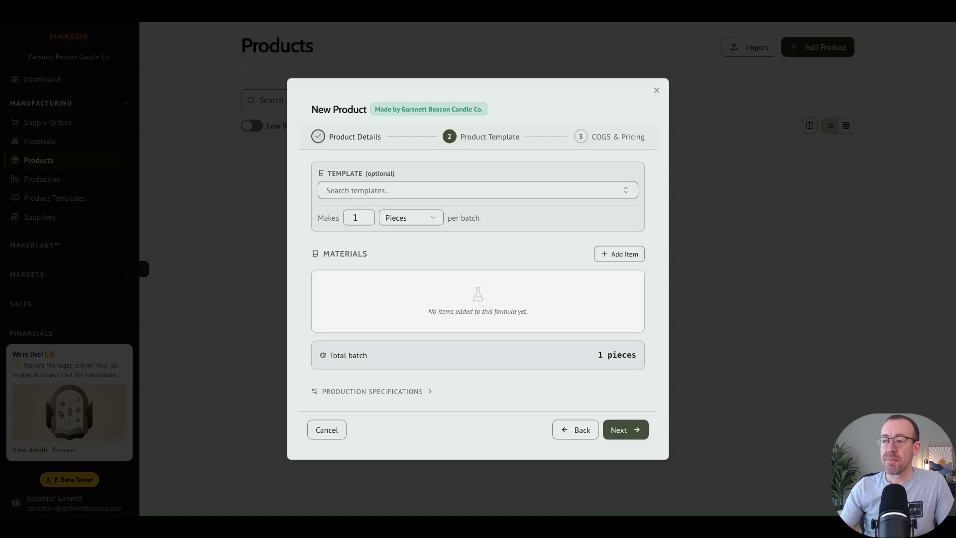
{"action": "left_click", "coordinate": [623, 254]}
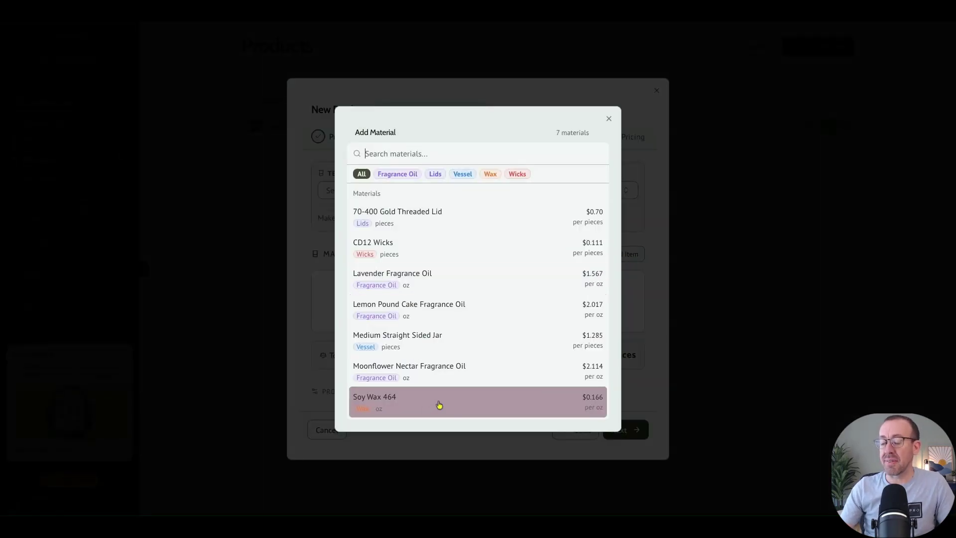
{"action": "left_click", "coordinate": [439, 404]}
{"action": "left_click", "coordinate": [629, 255]}
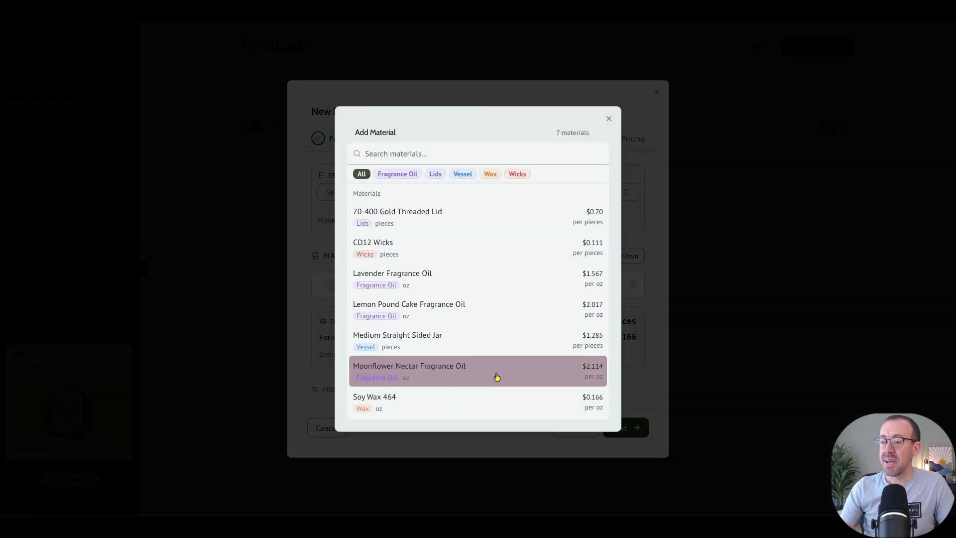
{"action": "left_click", "coordinate": [513, 293]}
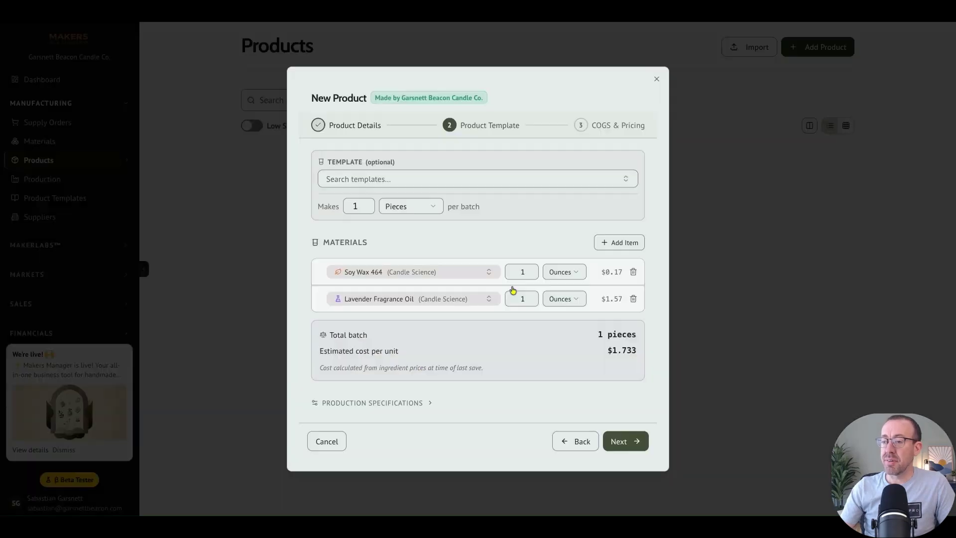
Step: Add CD12 Wicks, Medium Straight Sided Jar and 70-400 Gold Threaded Lid to the product's materials
{"action": "left_click", "coordinate": [622, 243]}
{"action": "left_click", "coordinate": [567, 250]}
{"action": "left_click", "coordinate": [618, 229]}
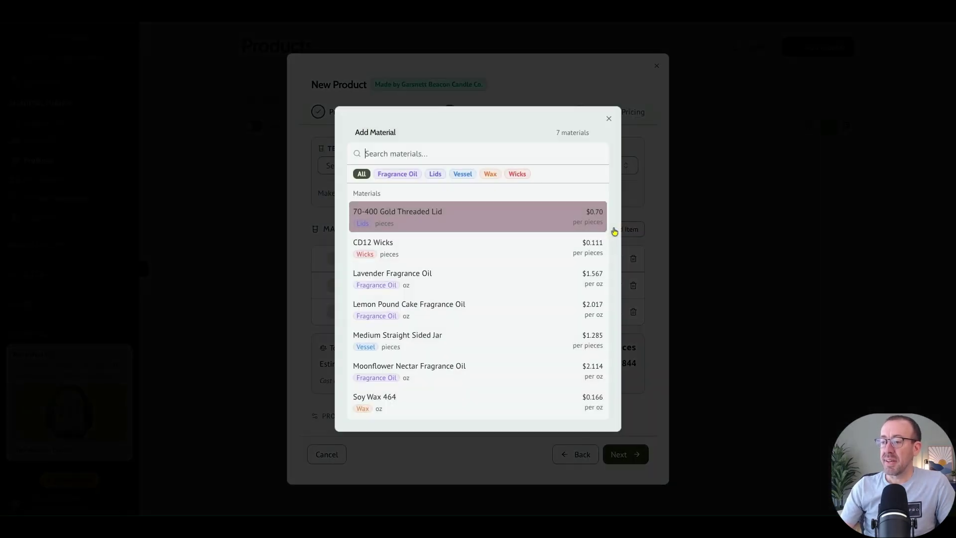
{"action": "left_click", "coordinate": [503, 335]}
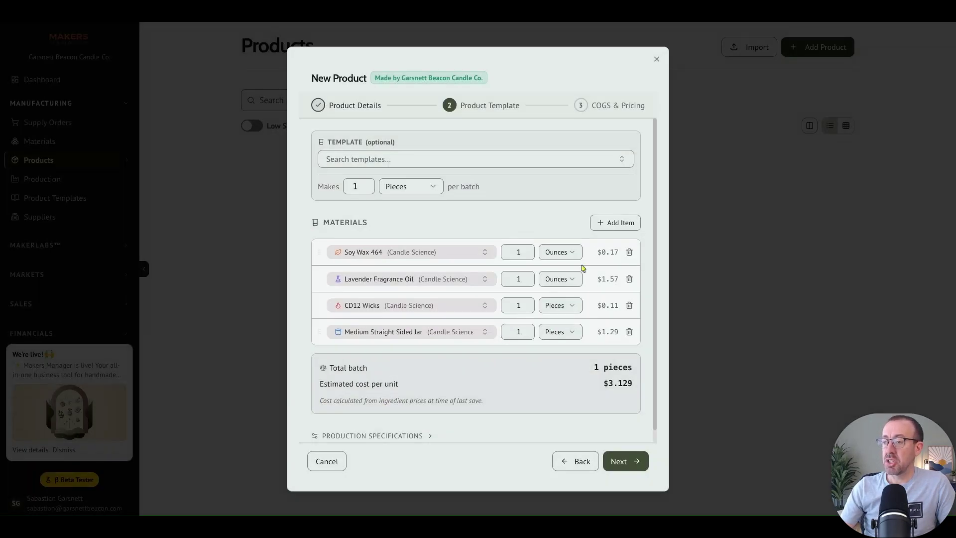
{"action": "left_click", "coordinate": [614, 229]}
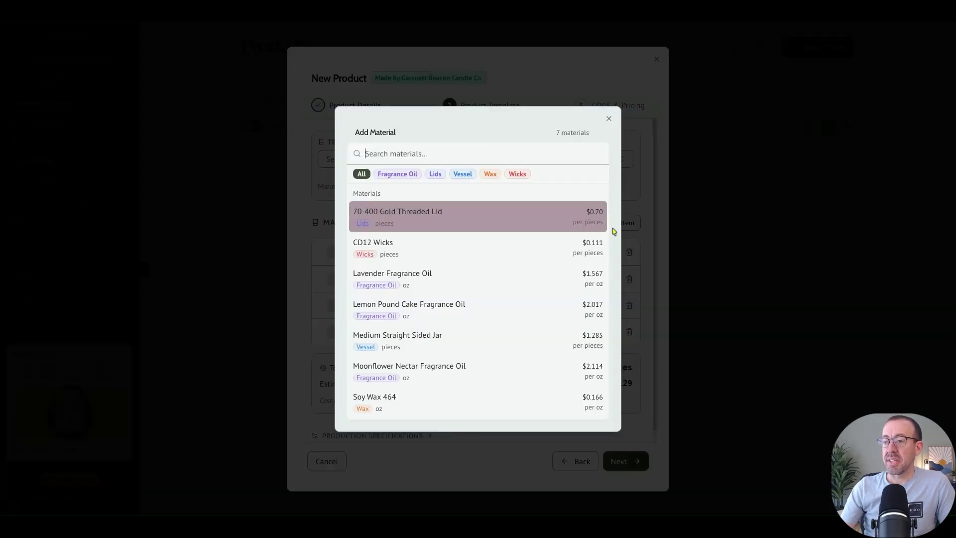
{"action": "left_click", "coordinate": [447, 223]}
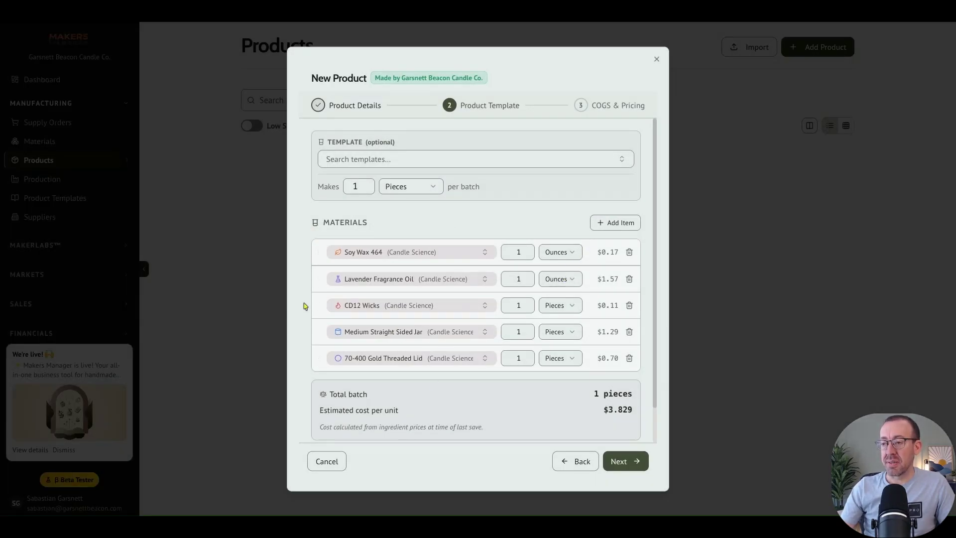
Step: Set the Soy Wax 464 quantity to 6 ounces
{"action": "left_click", "coordinate": [521, 251]}
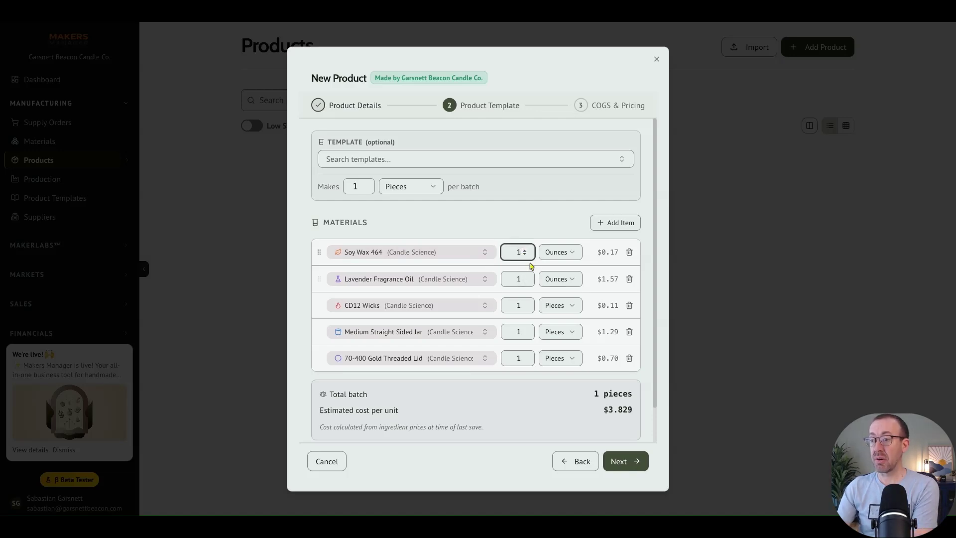
{"action": "left_click", "coordinate": [525, 250]}
{"action": "left_click", "coordinate": [525, 250]}
{"action": "left_click", "coordinate": [525, 250]}
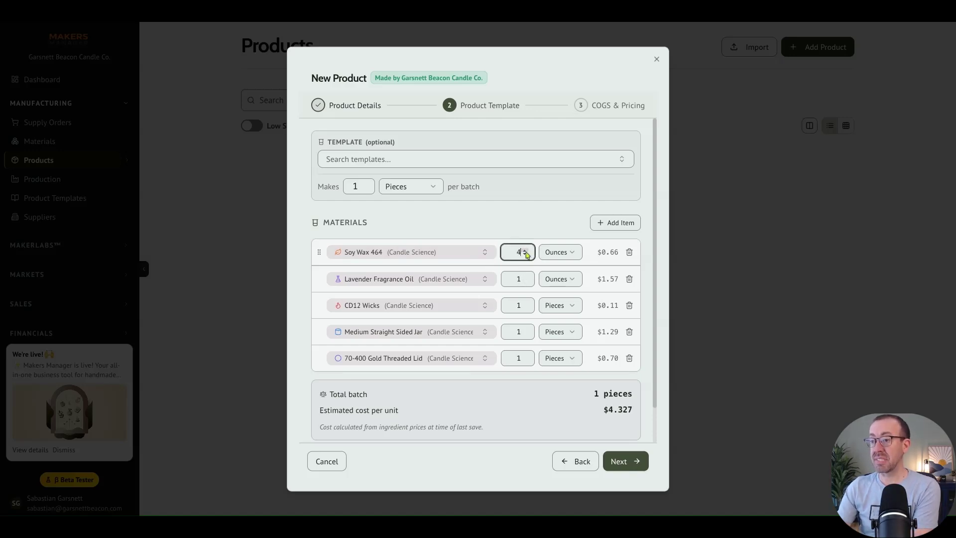
{"action": "left_click", "coordinate": [525, 250]}
{"action": "left_click", "coordinate": [526, 250]}
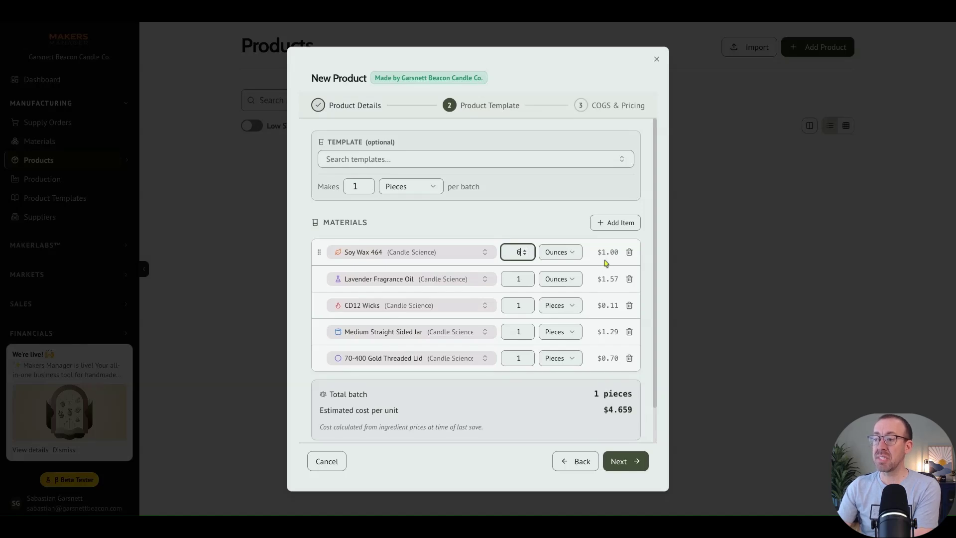
{"action": "left_click", "coordinate": [525, 255]}
{"action": "left_click", "coordinate": [525, 255]}
{"action": "left_click", "coordinate": [526, 255]}
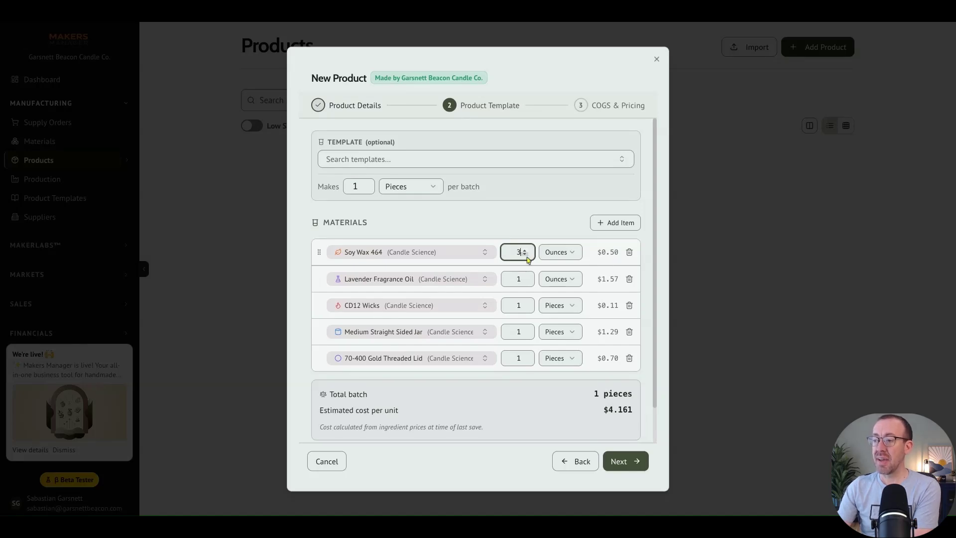
{"action": "left_click", "coordinate": [526, 254]}
{"action": "left_click", "coordinate": [525, 255]}
{"action": "left_click", "coordinate": [526, 250]}
{"action": "left_click", "coordinate": [525, 250]}
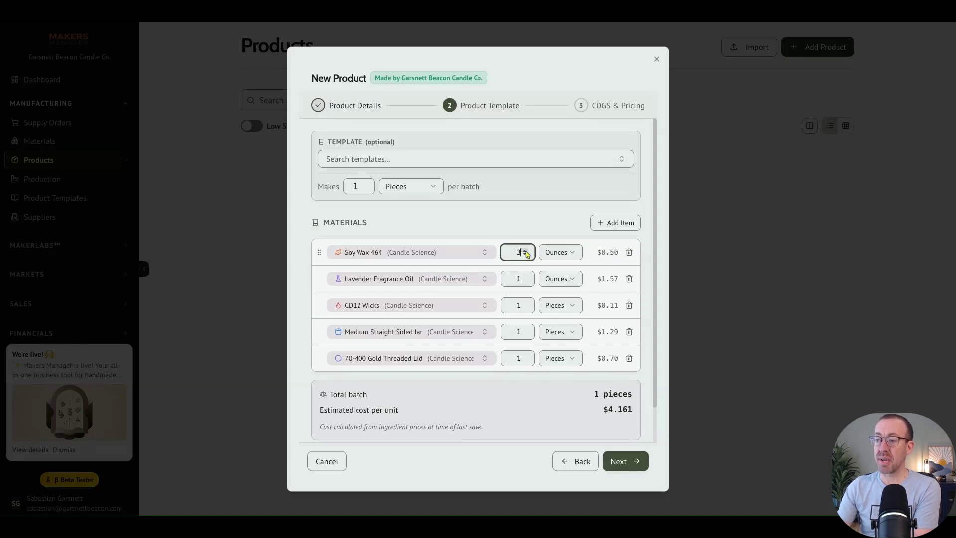
{"action": "left_click", "coordinate": [525, 250]}
{"action": "left_click", "coordinate": [525, 250]}
{"action": "left_click", "coordinate": [525, 250]}
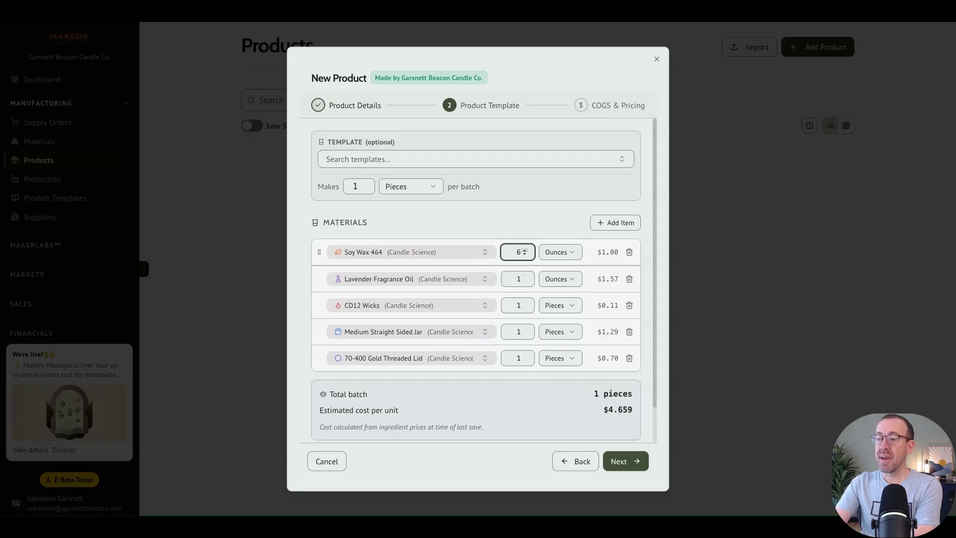
Step: Set the Lavender Fragrance Oil quantity to 0.5 ounces and the Soy Wax 464 quantity to 6.5 ounces
{"action": "left_click", "coordinate": [519, 277]}
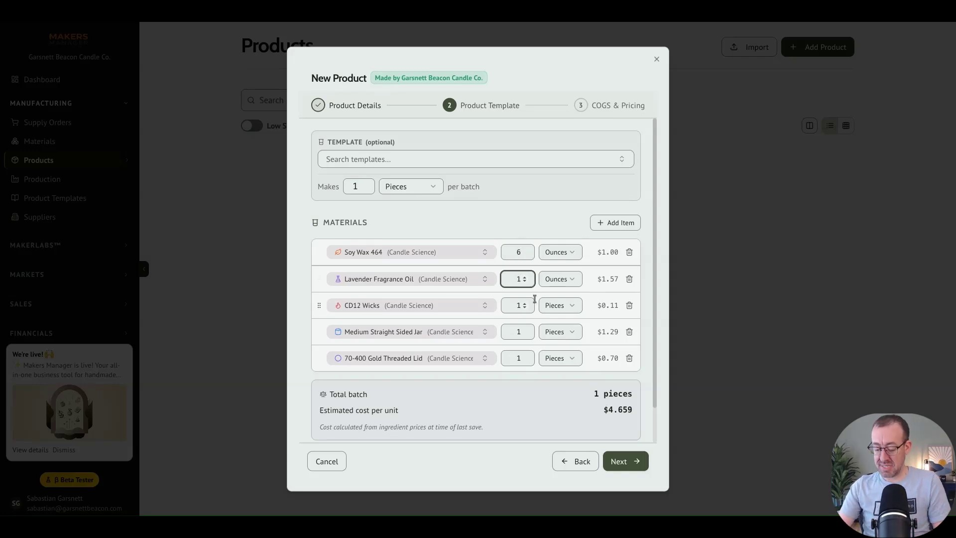
{"action": "key", "text": "BackSpace"}
{"action": "type", "text": ".5"}
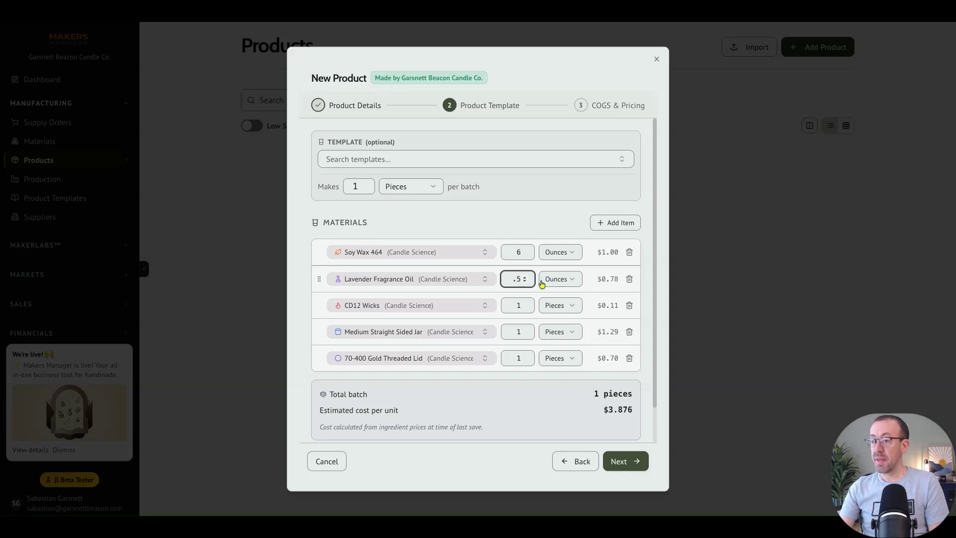
{"action": "left_click", "coordinate": [532, 235]}
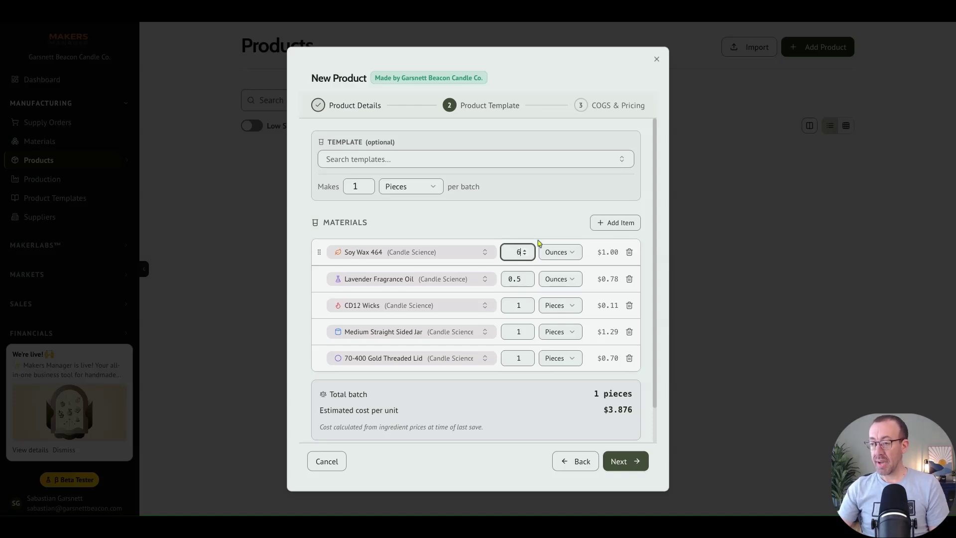
{"action": "type", "text": ".5"}
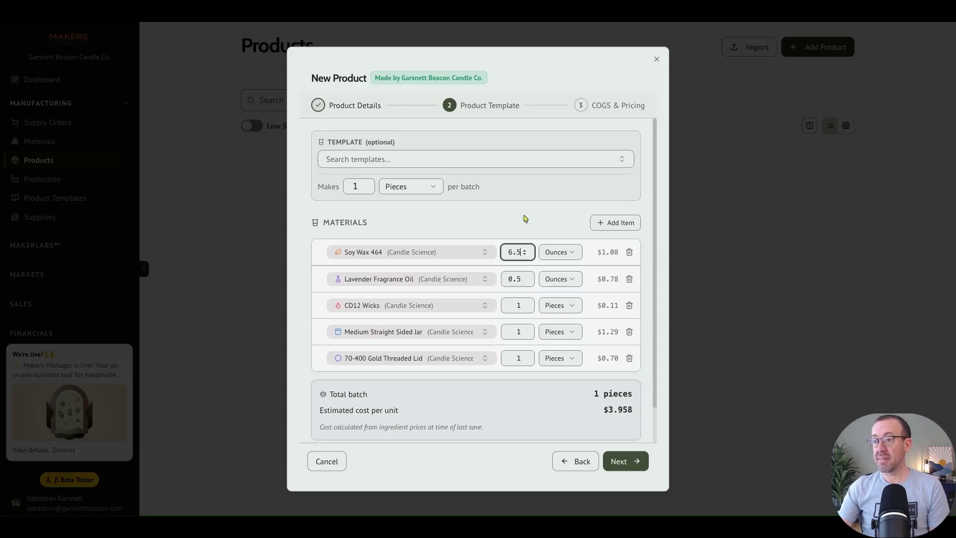
Step: Set the Soy Wax 464 quantity to 9 ounces and the Lavender Fragrance Oil quantity to 1 ounce
{"action": "double_click", "coordinate": [515, 254]}
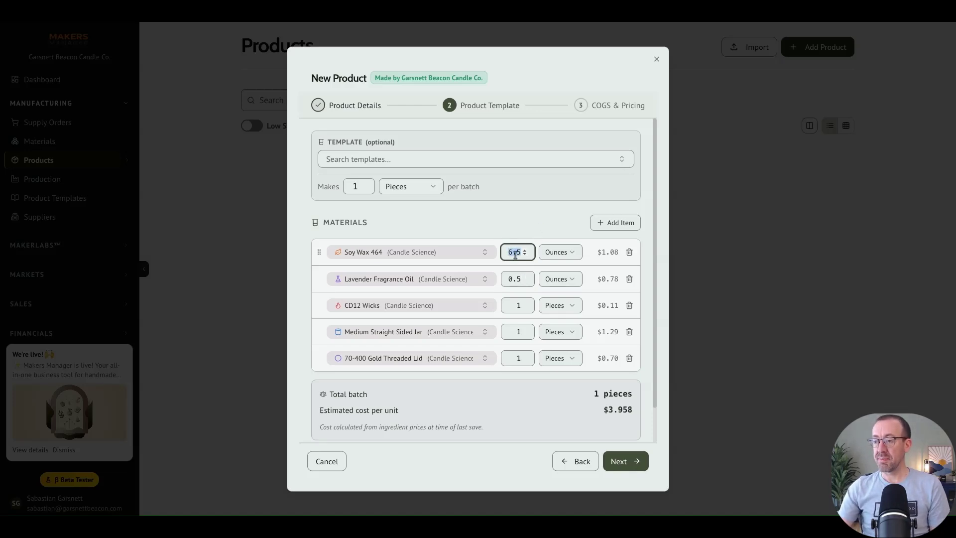
{"action": "type", "text": "9"}
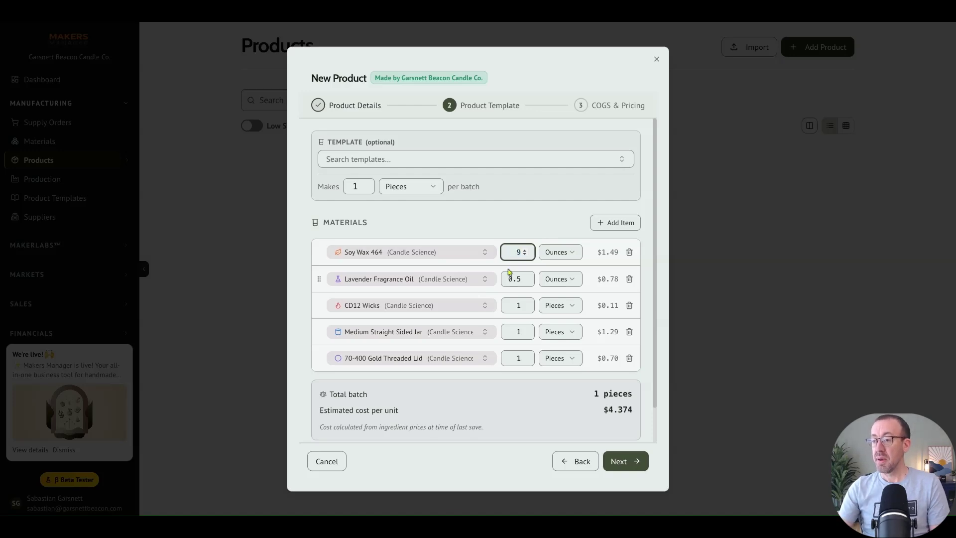
{"action": "left_click", "coordinate": [519, 280]}
{"action": "double_click", "coordinate": [518, 280]}
{"action": "type", "text": "1"}
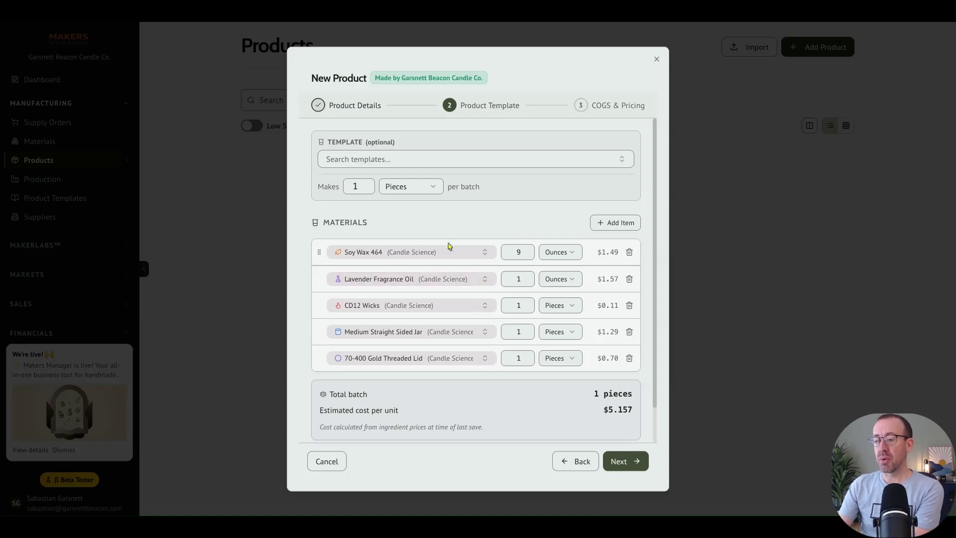
Step: Expand the optional production specifications for review and continue to the COGS & Pricing stage
{"action": "scroll", "coordinate": [529, 393], "scroll_direction": "down", "scroll_amount": 1}
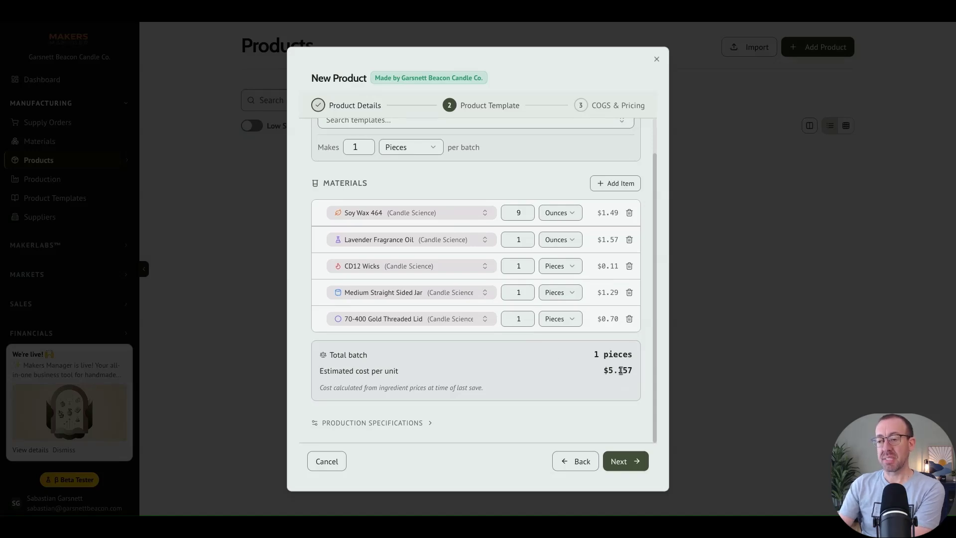
{"action": "left_click", "coordinate": [431, 424]}
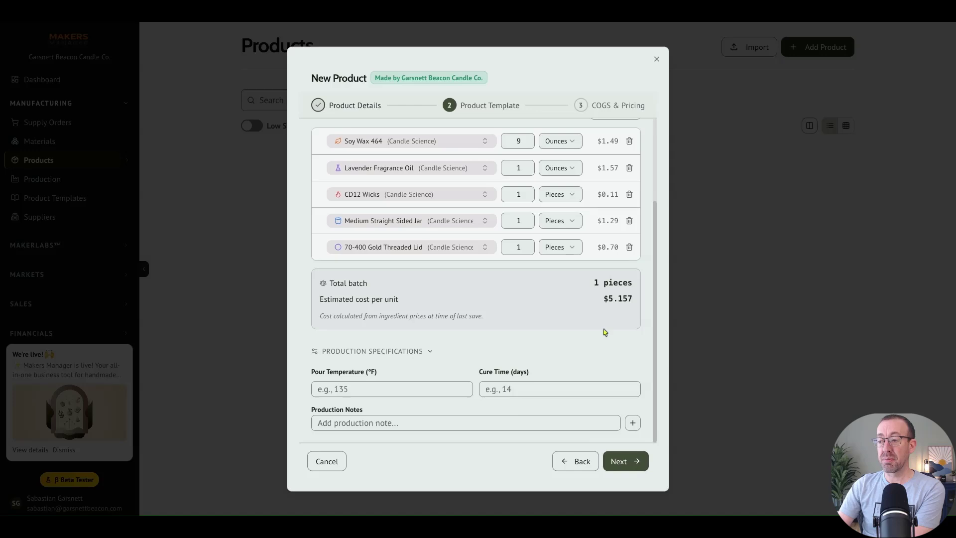
{"action": "scroll", "coordinate": [613, 289], "scroll_direction": "up", "scroll_amount": 3}
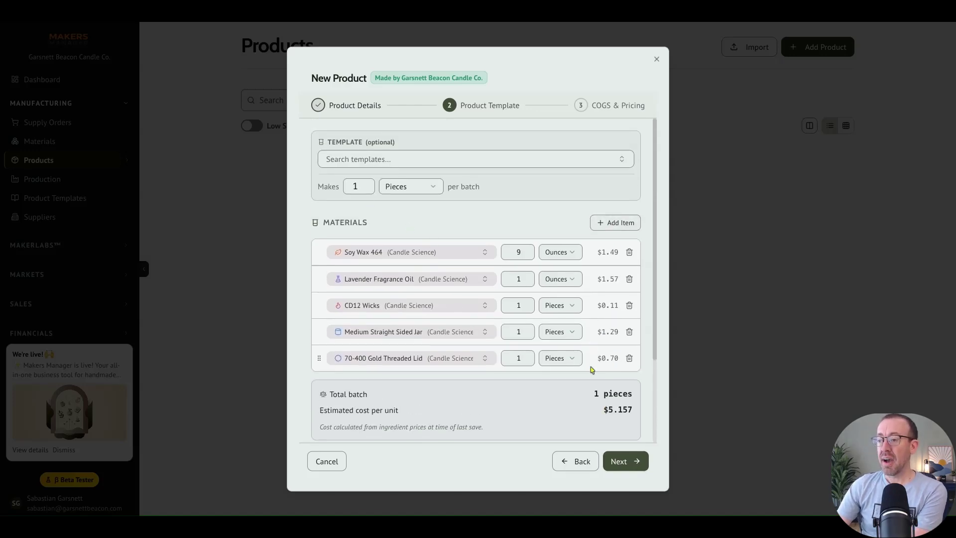
{"action": "scroll", "coordinate": [594, 370], "scroll_direction": "down", "scroll_amount": 3}
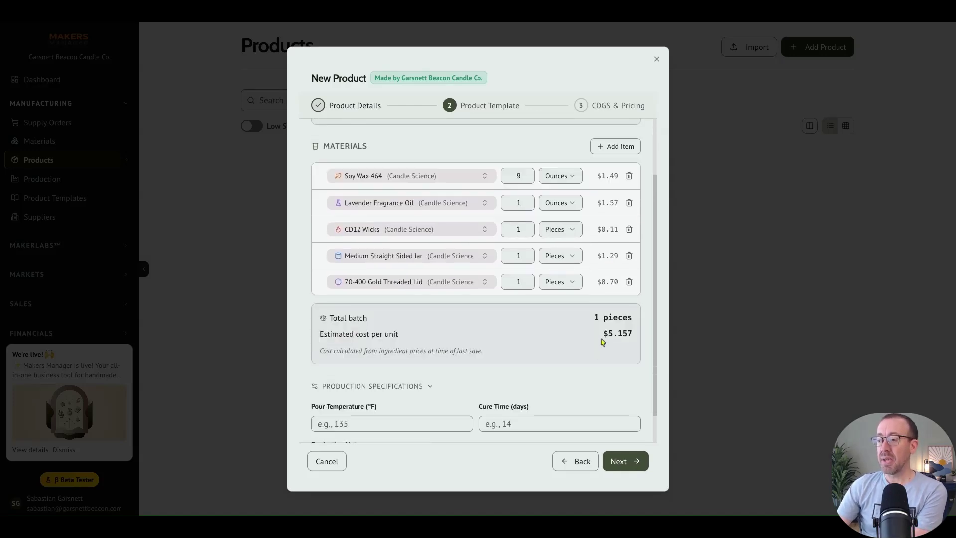
{"action": "left_click", "coordinate": [632, 468]}
Step: Examine the per-material cost breakdown, the COGS per unit and the basis of the suggested retail and wholesale prices
{"action": "scroll", "coordinate": [468, 352], "scroll_direction": "up", "scroll_amount": 1}
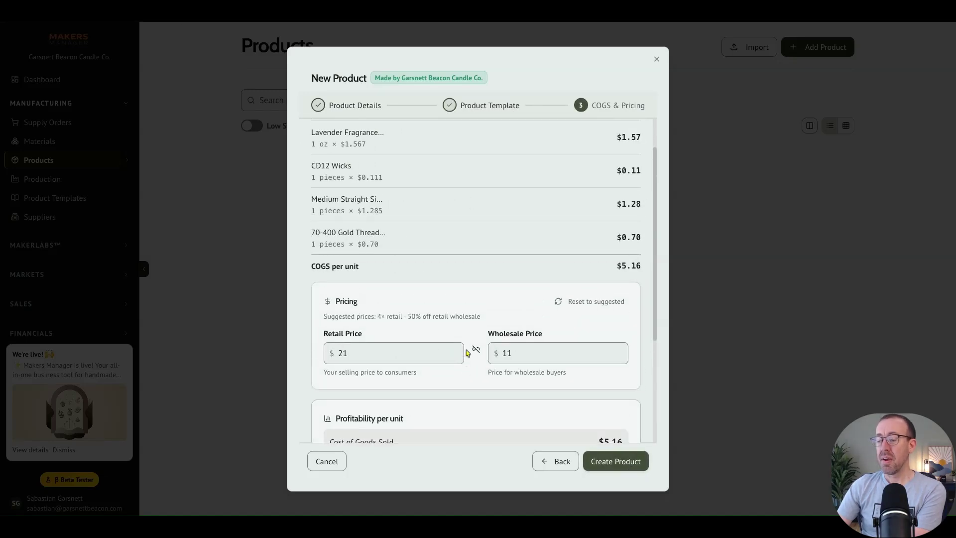
{"action": "scroll", "coordinate": [468, 352], "scroll_direction": "up", "scroll_amount": 1}
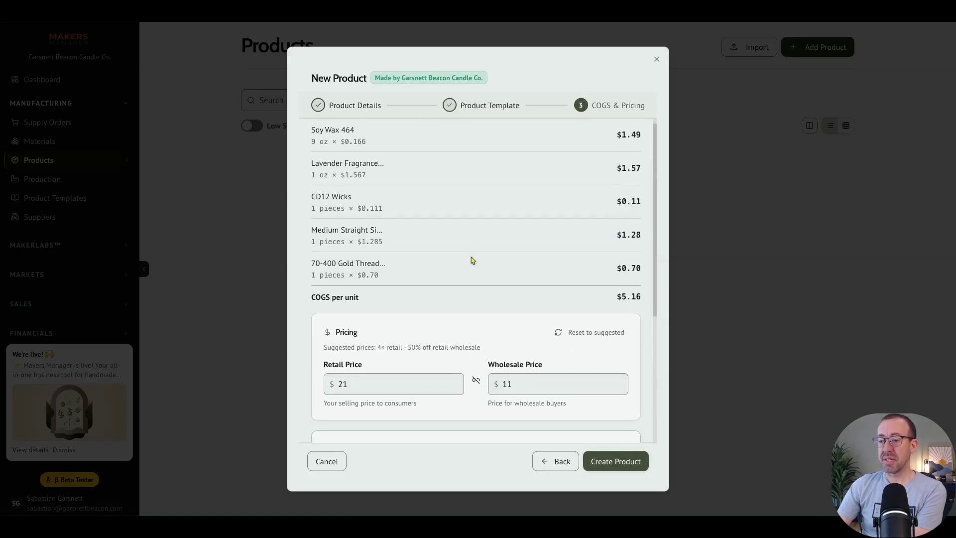
{"action": "scroll", "coordinate": [472, 260], "scroll_direction": "down", "scroll_amount": 3}
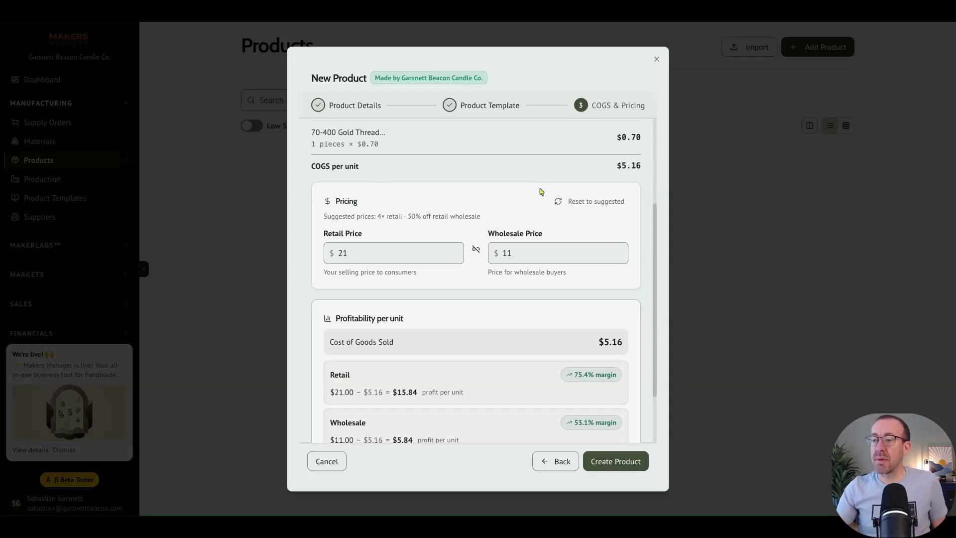
{"action": "left_click_drag", "start_coordinate": [343, 216], "coordinate": [434, 228]}
{"action": "left_click", "coordinate": [401, 219]}
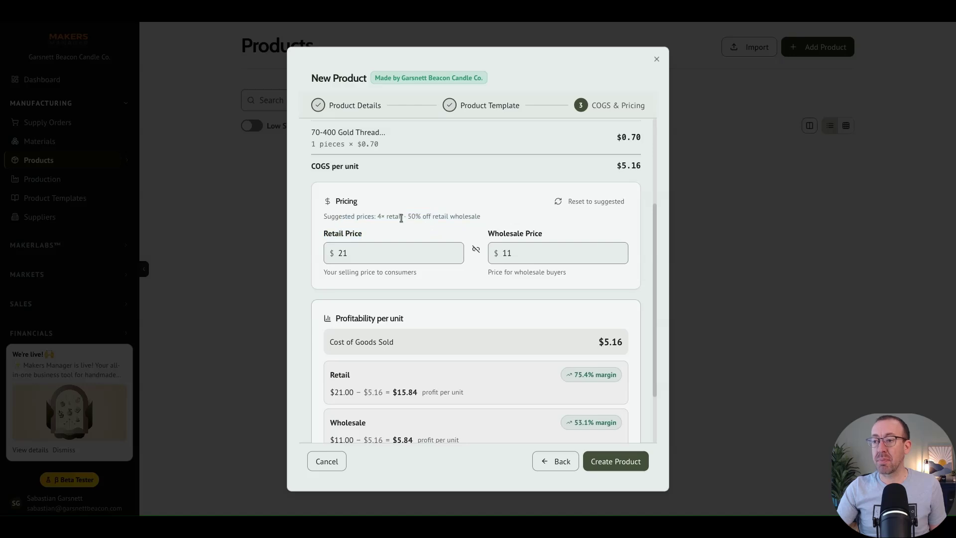
{"action": "left_click_drag", "start_coordinate": [379, 215], "coordinate": [404, 216]}
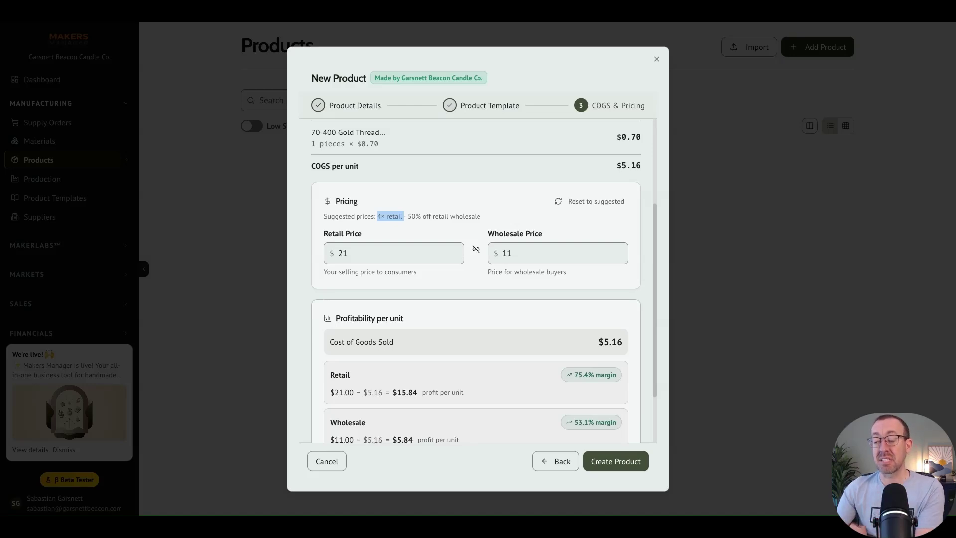
{"action": "left_click", "coordinate": [380, 214]}
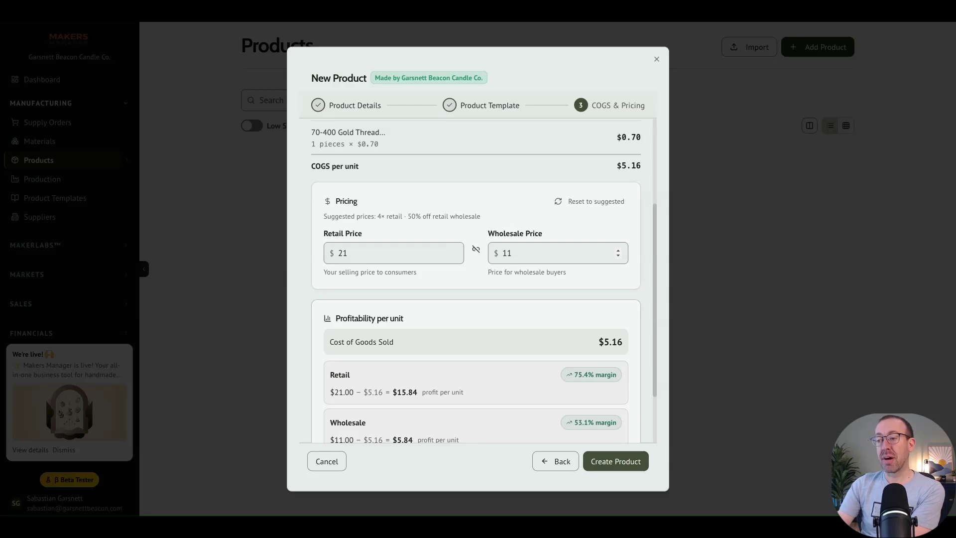
Step: Set the product's retail price to $26 and its wholesale price to $13
{"action": "left_click", "coordinate": [365, 253]}
{"action": "double_click", "coordinate": [364, 253]}
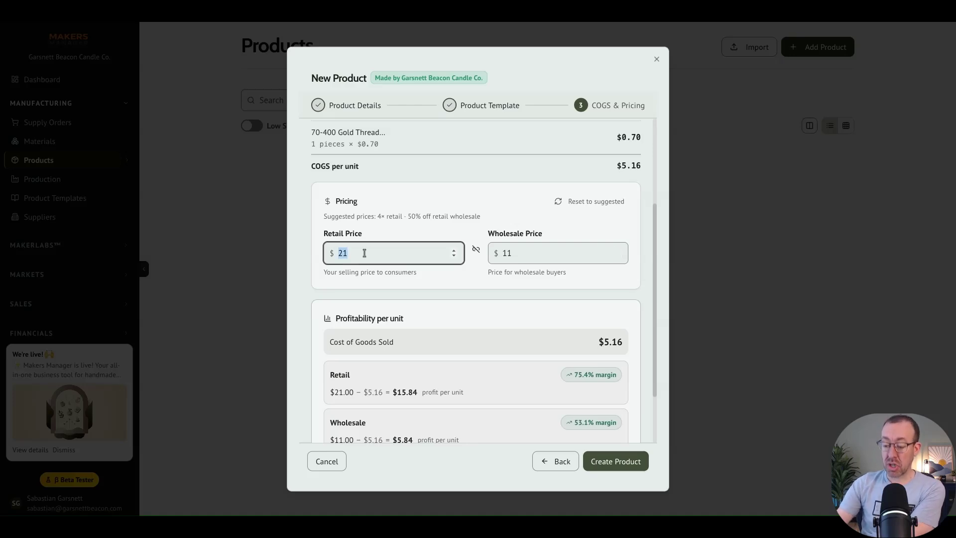
{"action": "type", "text": "26"}
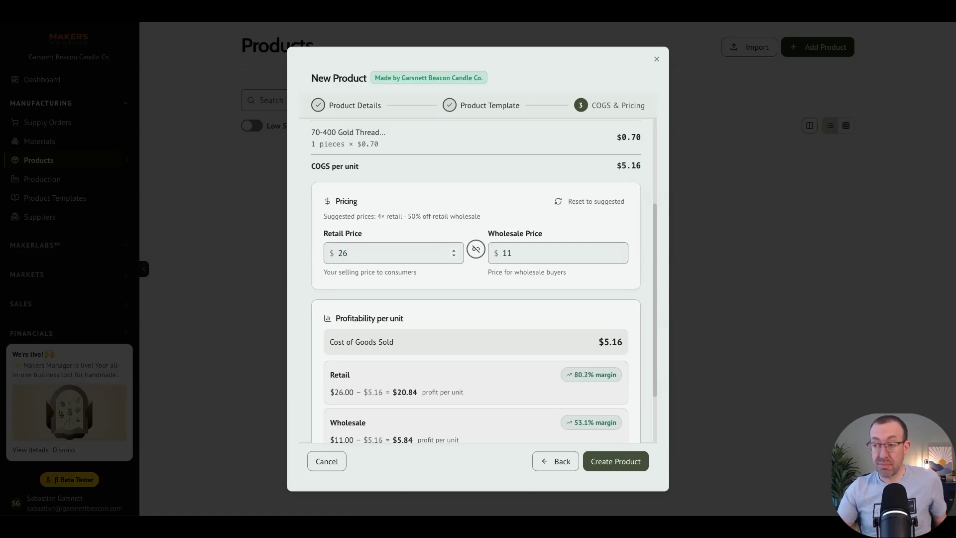
{"action": "double_click", "coordinate": [507, 253]}
{"action": "type", "text": "13"}
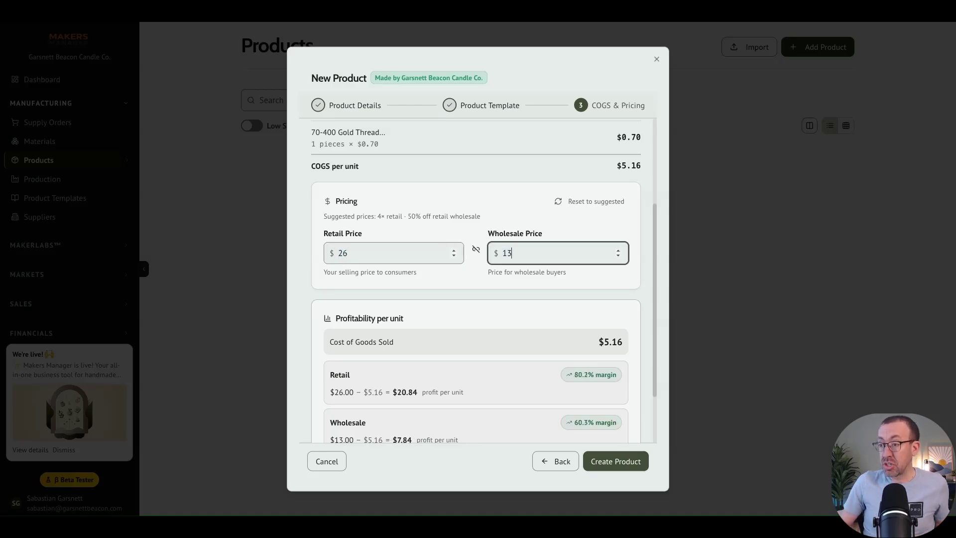
{"action": "left_click", "coordinate": [533, 213]}
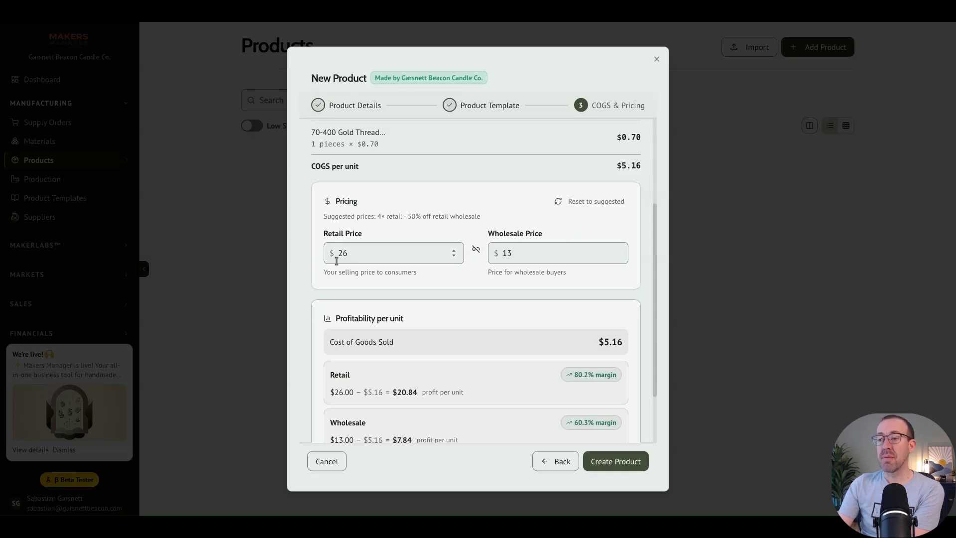
Step: Review the per-unit profitability, retailer margin and 100-unit profit projection, and create the product
{"action": "scroll", "coordinate": [477, 282], "scroll_direction": "down", "scroll_amount": 3}
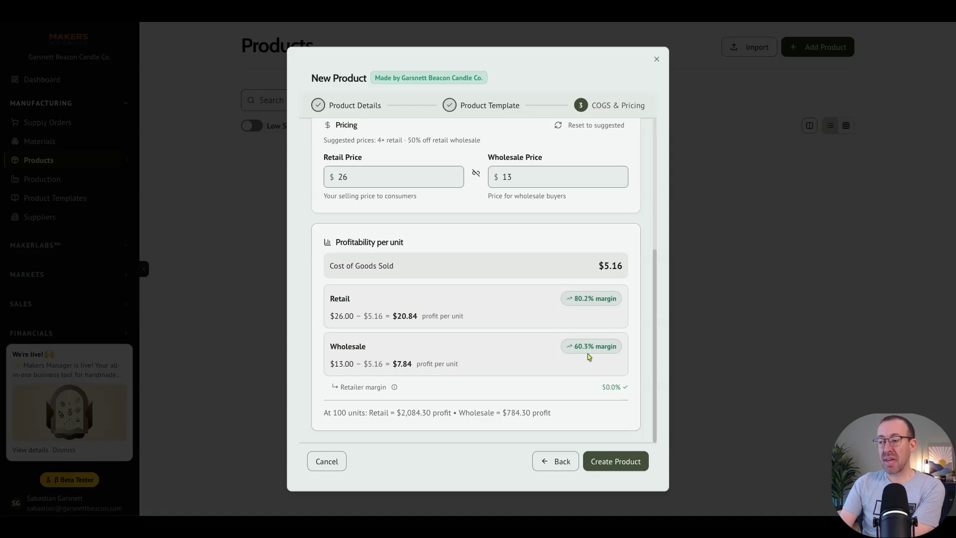
{"action": "left_click", "coordinate": [604, 387]}
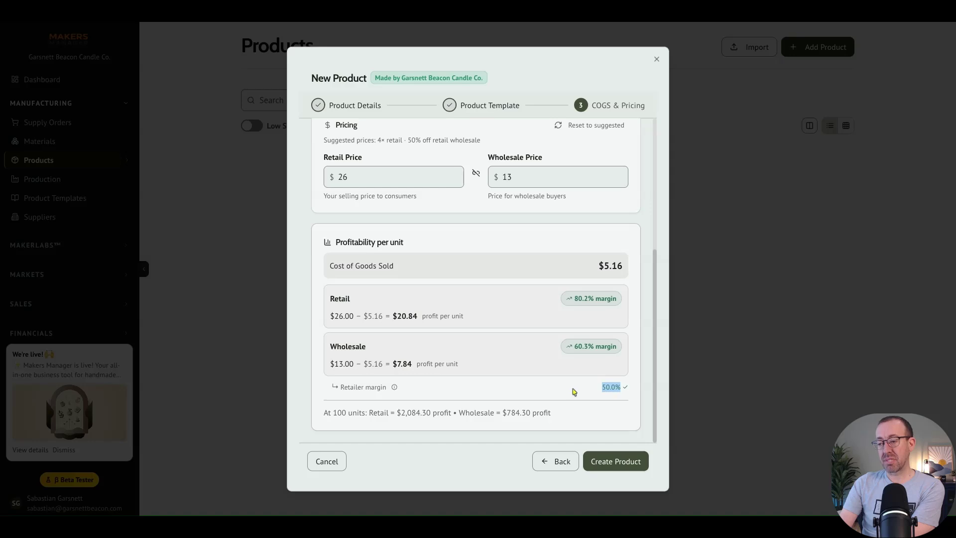
{"action": "left_click", "coordinate": [575, 410]}
{"action": "triple_click", "coordinate": [576, 418]}
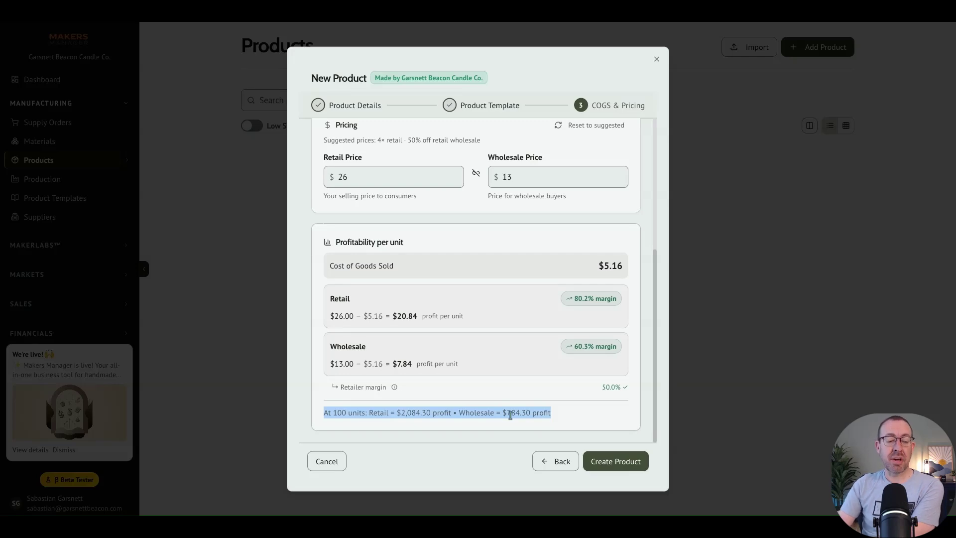
{"action": "left_click", "coordinate": [566, 420]}
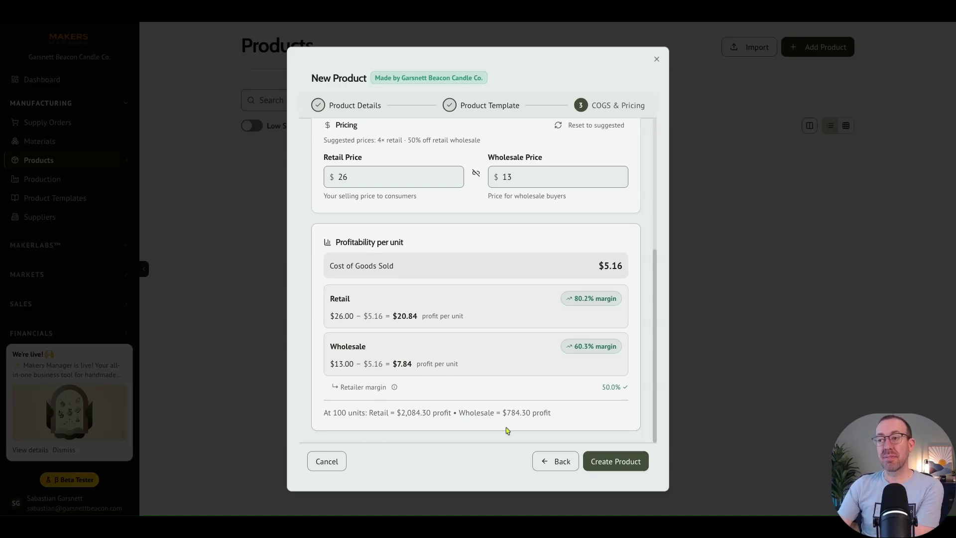
{"action": "left_click", "coordinate": [629, 462]}
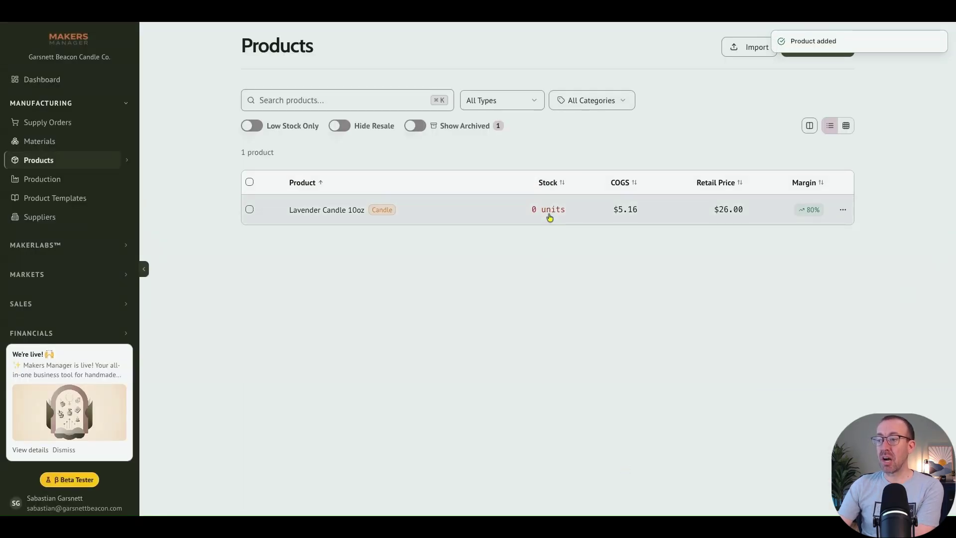
Step: Open the dashboard and check the Low Product Stock entry for Lavender Candle 10oz
{"action": "left_click", "coordinate": [51, 84]}
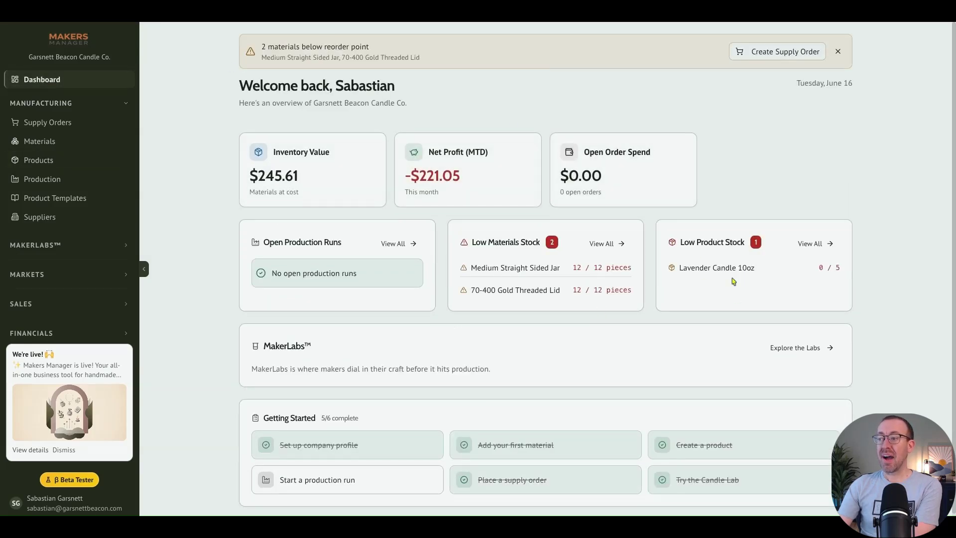
{"action": "triple_click", "coordinate": [684, 242]}
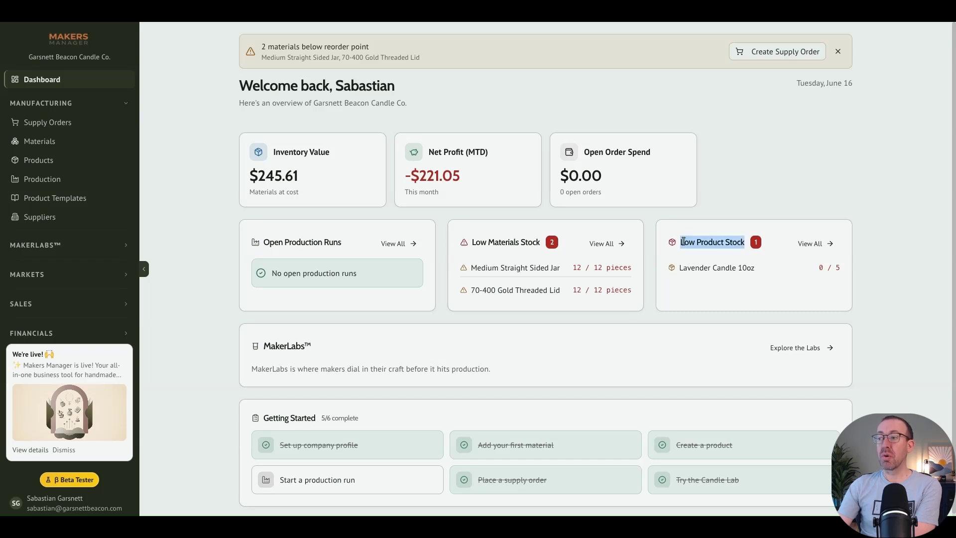
{"action": "left_click", "coordinate": [743, 276]}
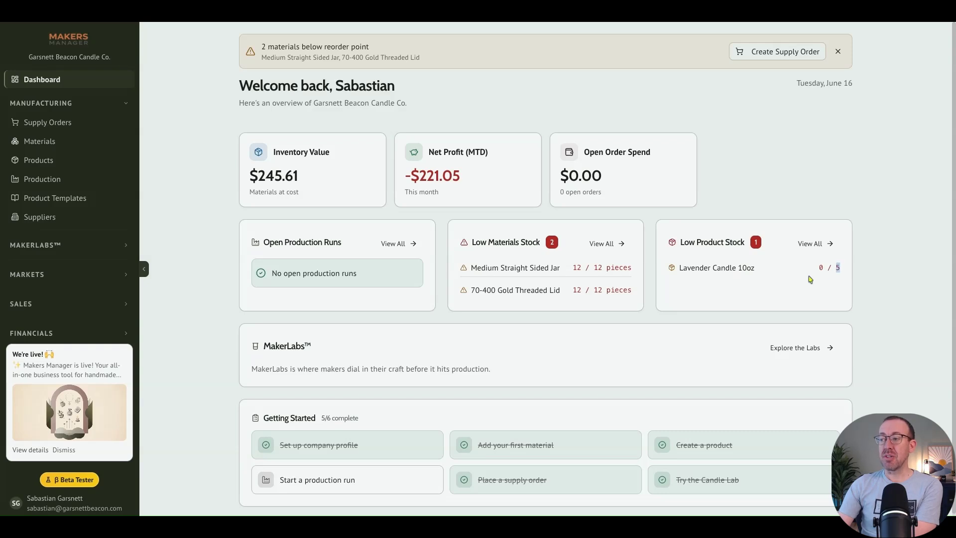
Step: Start a new product from the product list and name it Moonflower Candle 10oz
{"action": "left_click", "coordinate": [64, 160]}
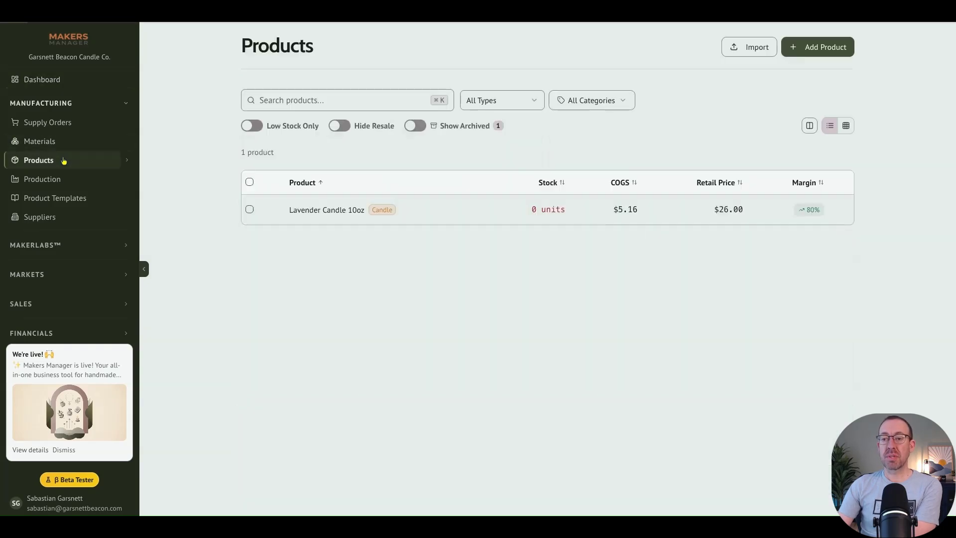
{"action": "left_click", "coordinate": [823, 52]}
{"action": "left_click", "coordinate": [411, 249]}
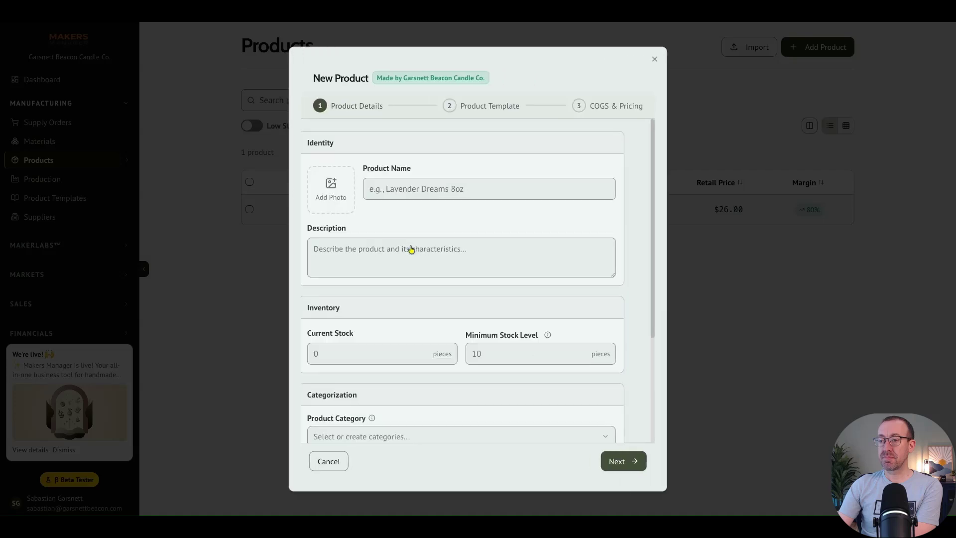
{"action": "left_click", "coordinate": [440, 188]}
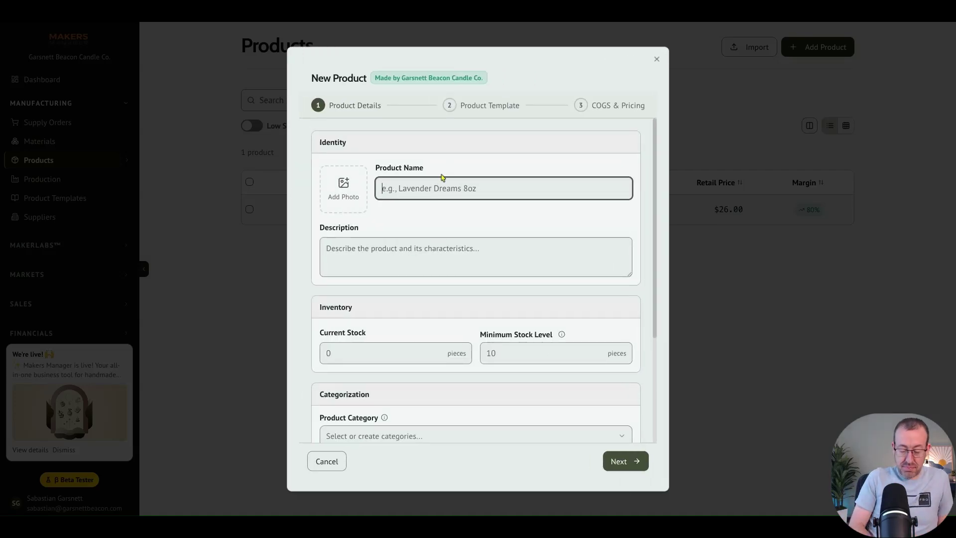
{"action": "type", "text": "Moonflower Candle 10oz"}
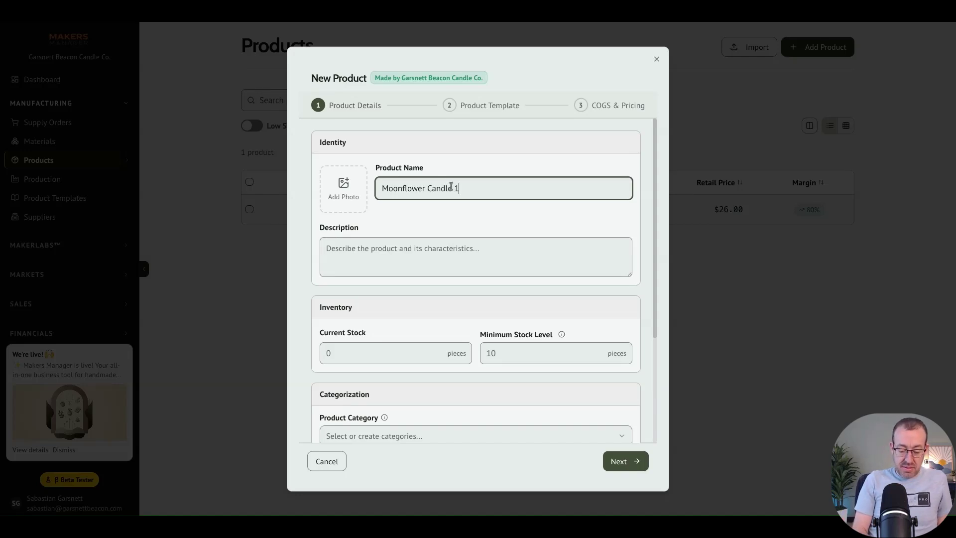
Step: Set the minimum stock level to 5 pieces, assign the Candle category and continue to the product template stage
{"action": "left_click", "coordinate": [405, 348]}
{"action": "left_click", "coordinate": [525, 354]}
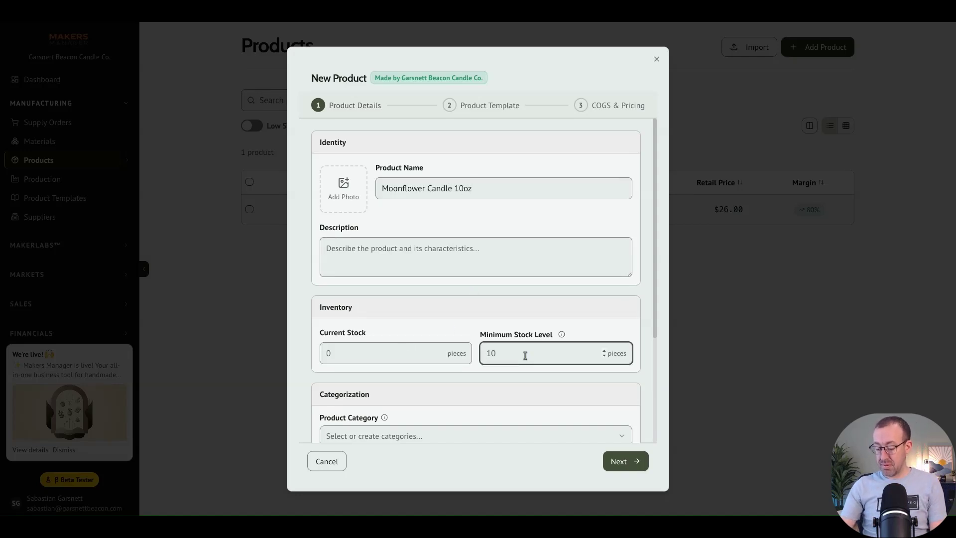
{"action": "scroll", "coordinate": [513, 313], "scroll_direction": "down", "scroll_amount": 3}
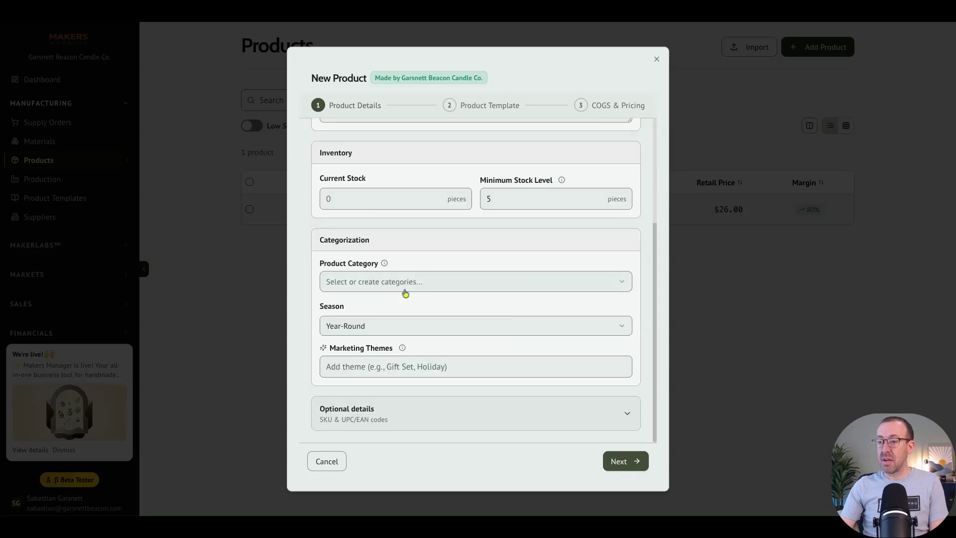
{"action": "left_click", "coordinate": [406, 284]}
{"action": "left_click", "coordinate": [356, 349]}
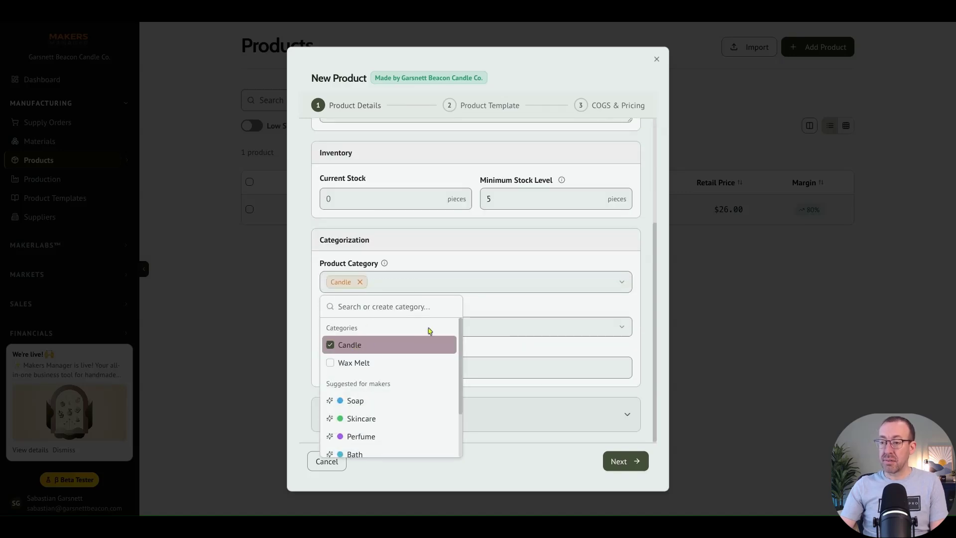
{"action": "left_click", "coordinate": [527, 353]}
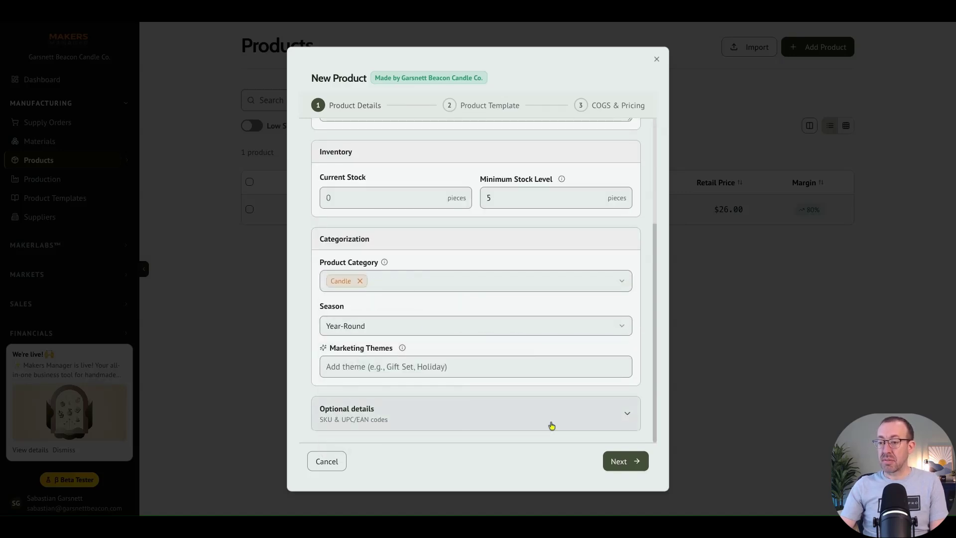
{"action": "left_click", "coordinate": [622, 465]}
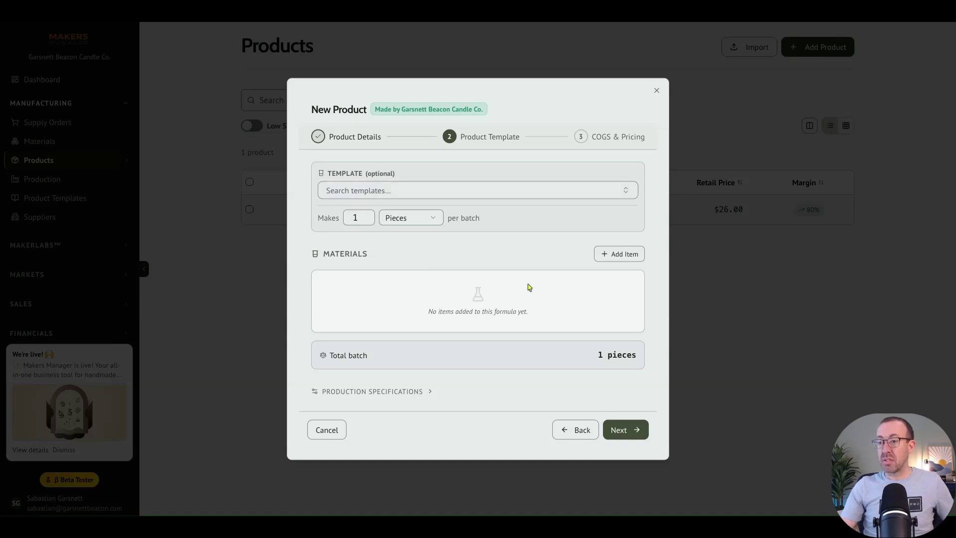
Step: Add Soy Wax 464, Moonflower Nectar Fragrance Oil, Medium Straight Sided Jar, CD12 Wicks and 70-400 Gold Threaded Lid as the product's materials
{"action": "left_click", "coordinate": [510, 192]}
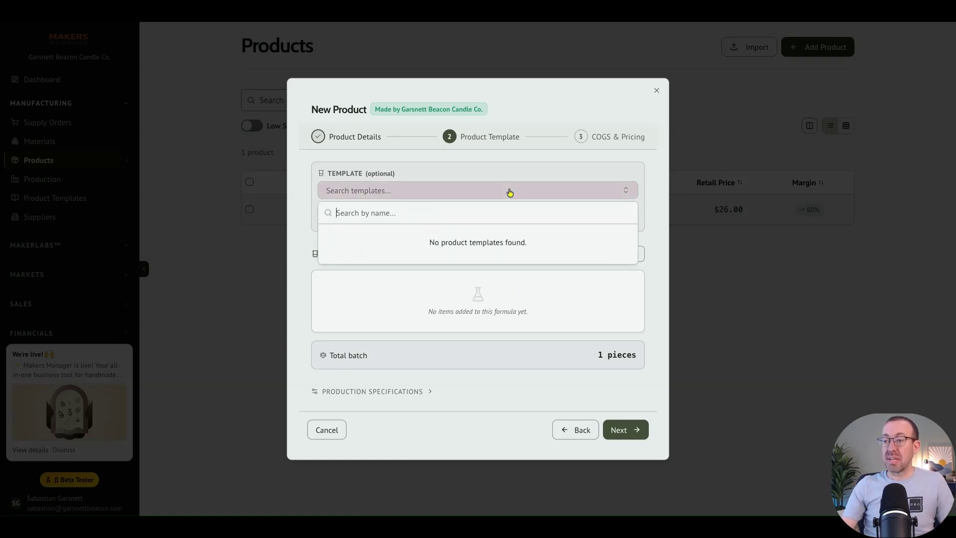
{"action": "left_click", "coordinate": [512, 183]}
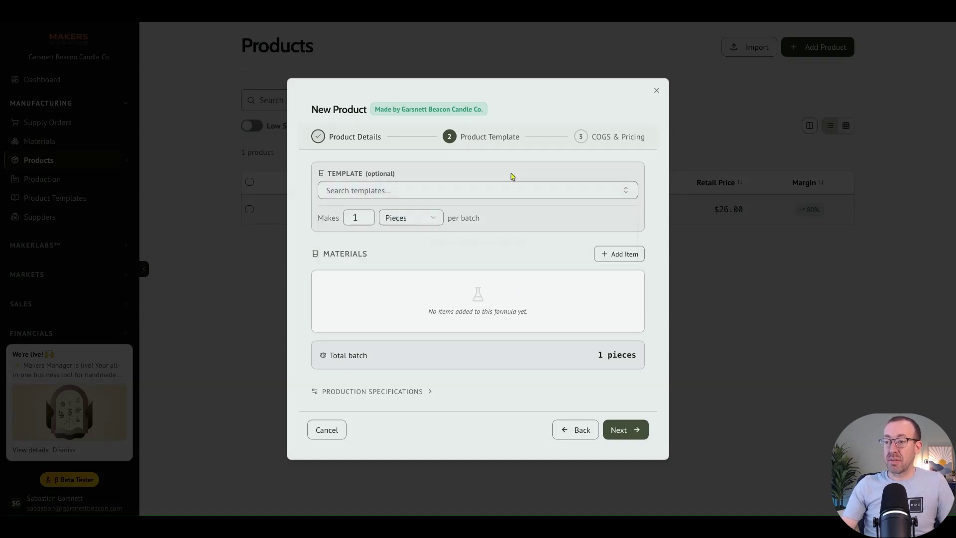
{"action": "left_click", "coordinate": [616, 257]}
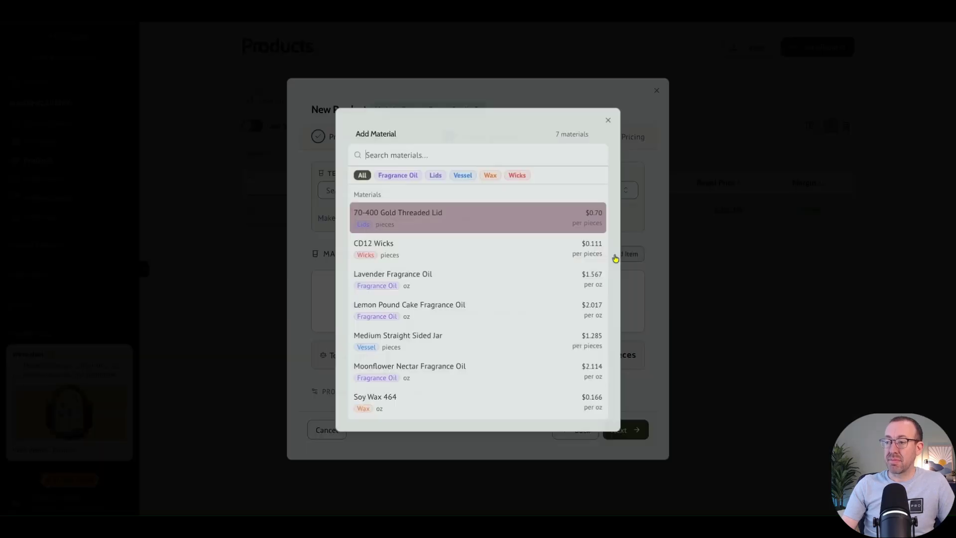
{"action": "left_click", "coordinate": [497, 397]}
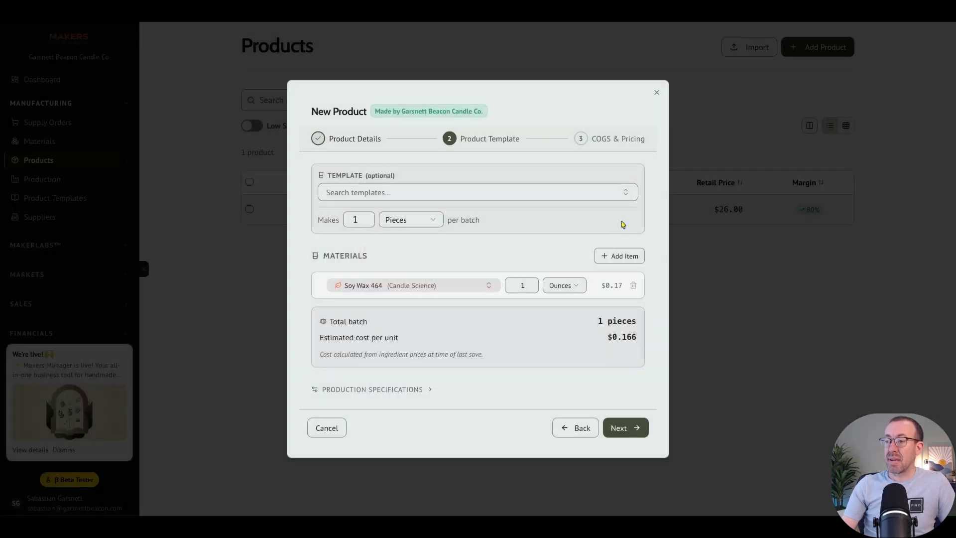
{"action": "left_click", "coordinate": [623, 256]}
{"action": "left_click", "coordinate": [489, 373]}
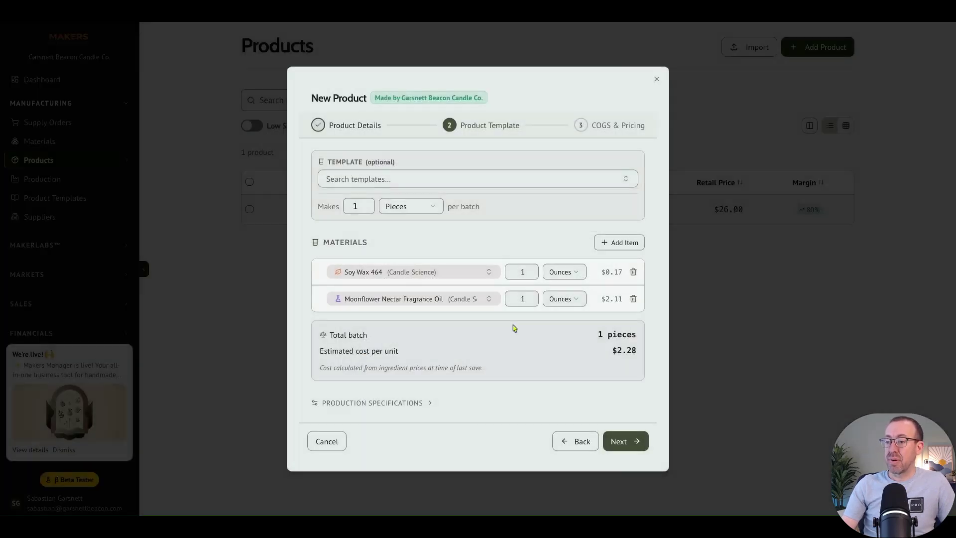
{"action": "left_click", "coordinate": [618, 243]}
{"action": "left_click", "coordinate": [457, 339]}
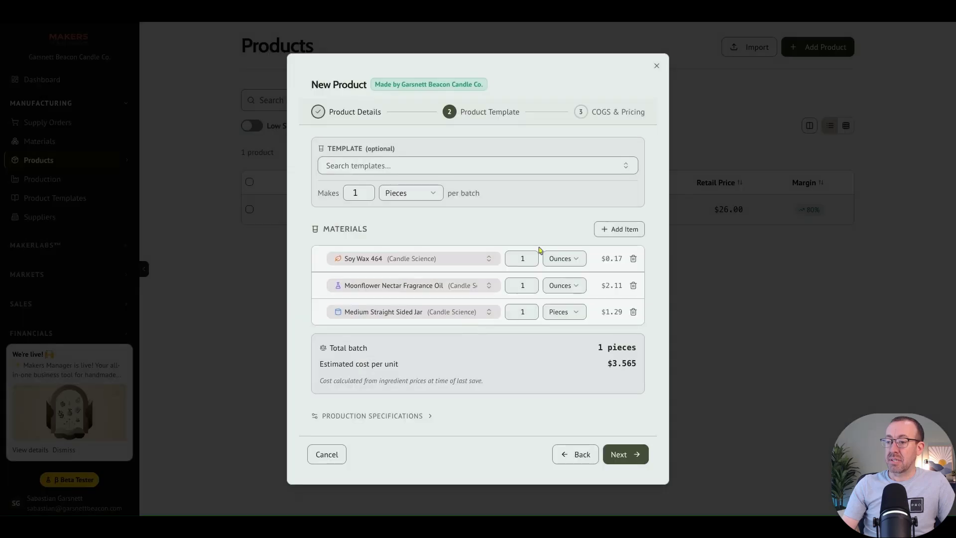
{"action": "left_click", "coordinate": [617, 229]}
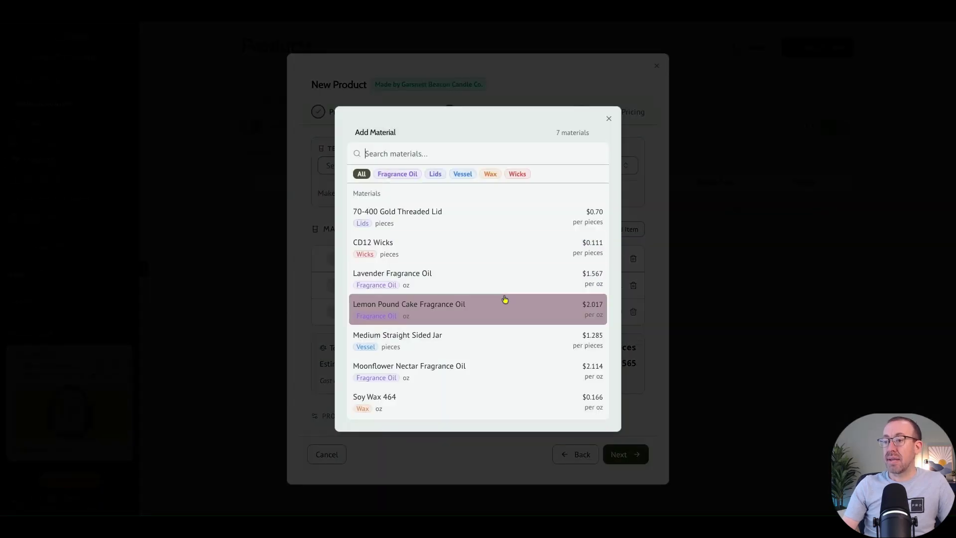
{"action": "left_click", "coordinate": [501, 255]}
{"action": "left_click", "coordinate": [612, 224]}
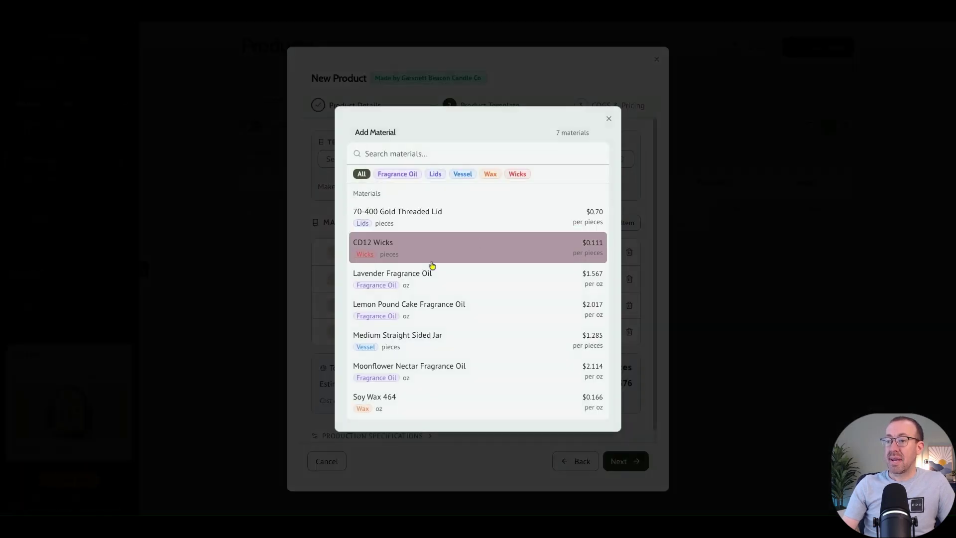
{"action": "left_click", "coordinate": [437, 218]}
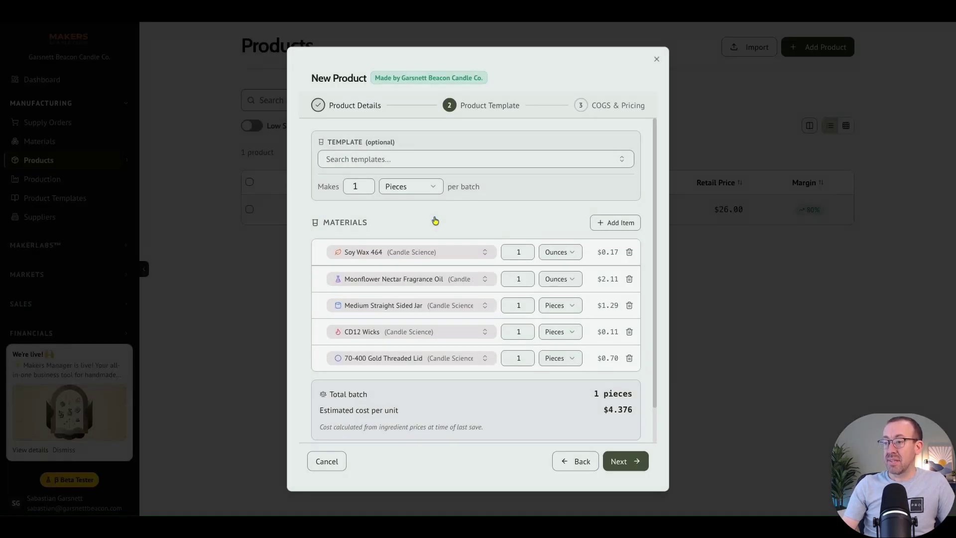
Step: Set the Soy Wax 464 quantity to 9 ounces and continue to COGS and pricing
{"action": "left_click", "coordinate": [525, 251]}
{"action": "left_click", "coordinate": [526, 251]}
{"action": "left_click", "coordinate": [525, 251]}
{"action": "left_click", "coordinate": [526, 251]}
{"action": "left_click", "coordinate": [526, 251]}
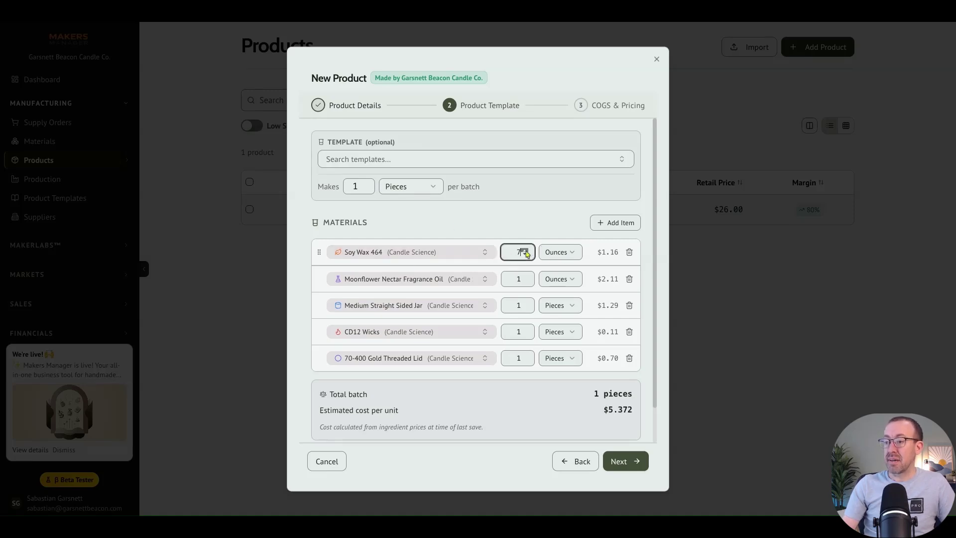
{"action": "left_click", "coordinate": [525, 251]}
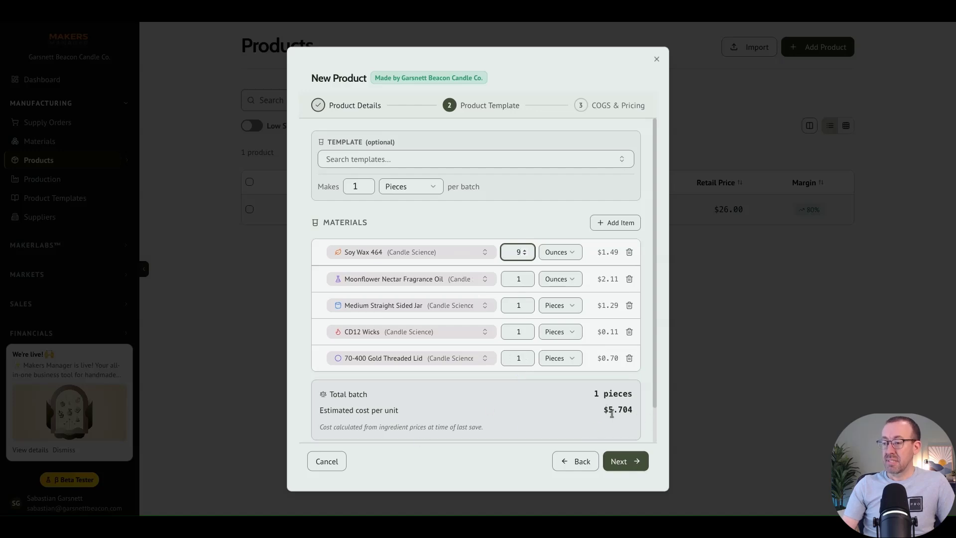
{"action": "scroll", "coordinate": [613, 421], "scroll_direction": "down", "scroll_amount": 1}
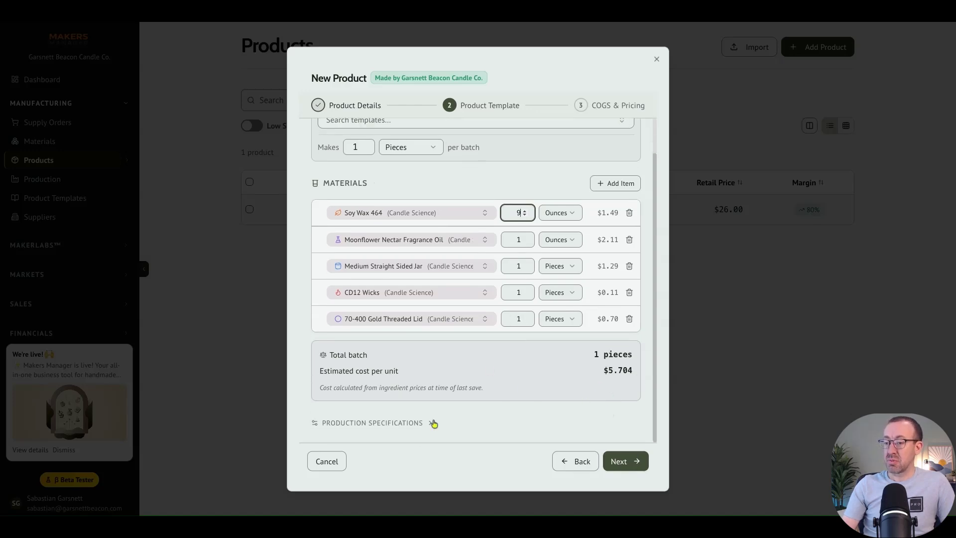
{"action": "left_click", "coordinate": [619, 462]}
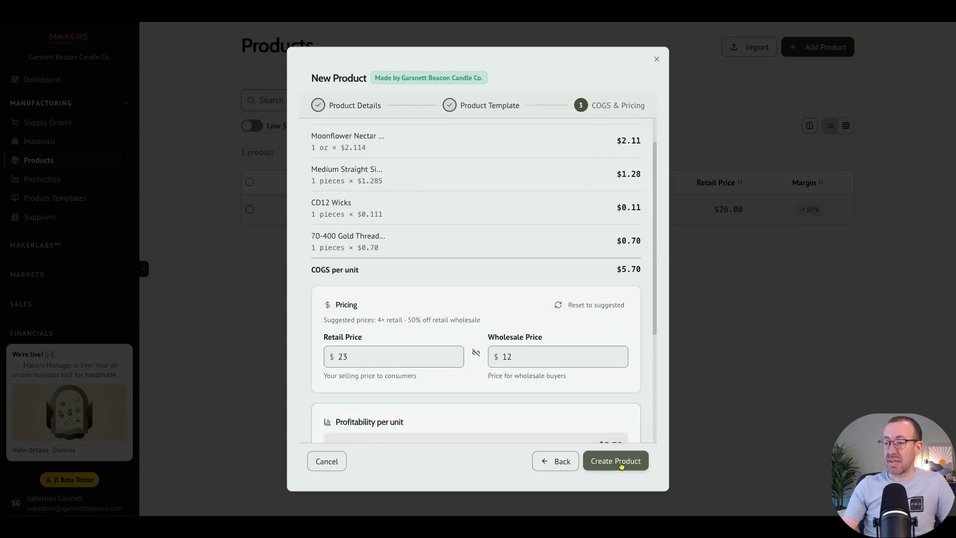
Step: Set the retail price to $26 and the wholesale price to $13, and create the product
{"action": "scroll", "coordinate": [460, 317], "scroll_direction": "down", "scroll_amount": 1}
{"action": "left_click", "coordinate": [379, 305]}
{"action": "double_click", "coordinate": [379, 305]}
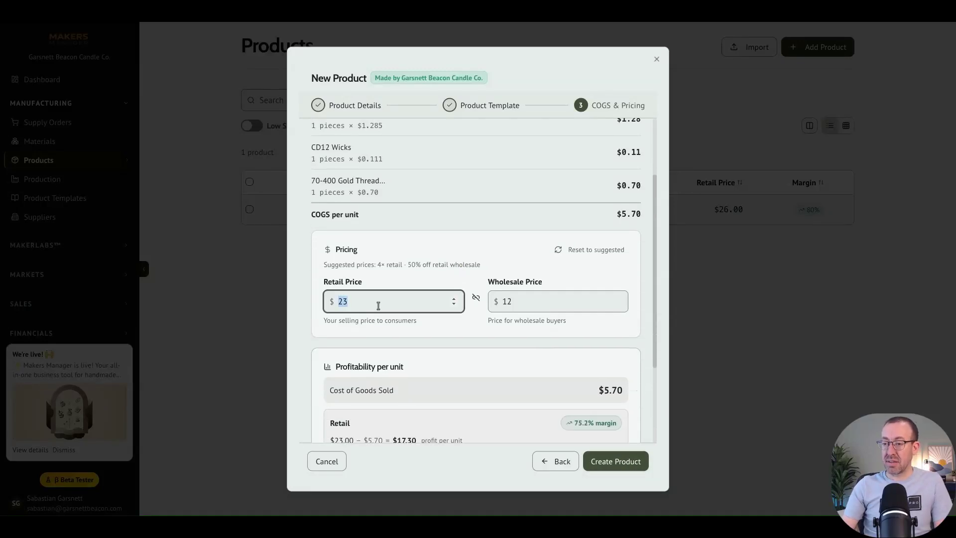
{"action": "left_click", "coordinate": [365, 299]}
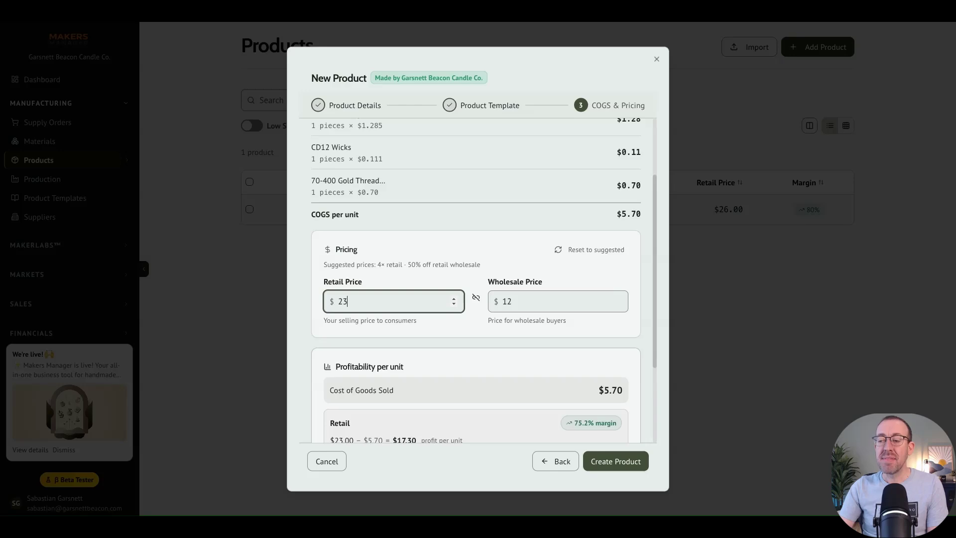
{"action": "key", "text": "BackSpace"}
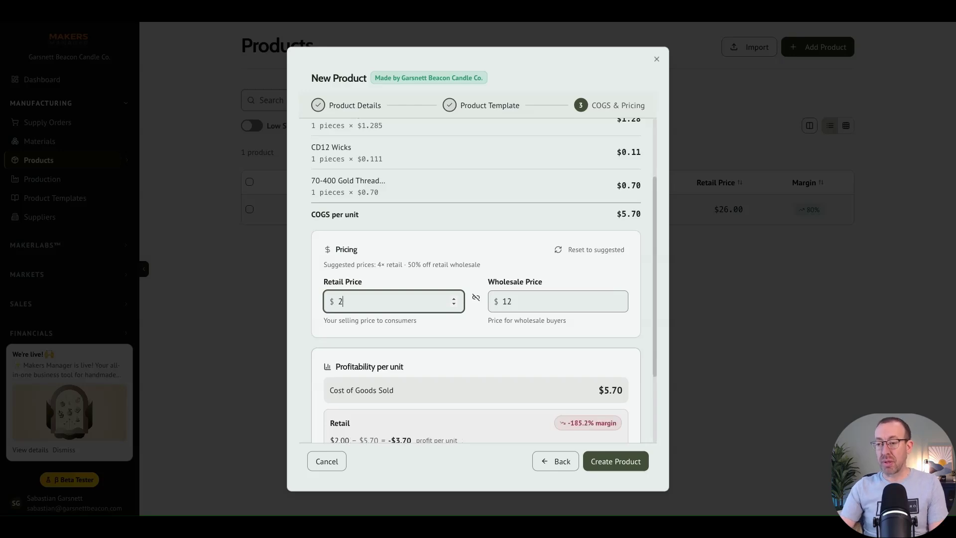
{"action": "type", "text": "6"}
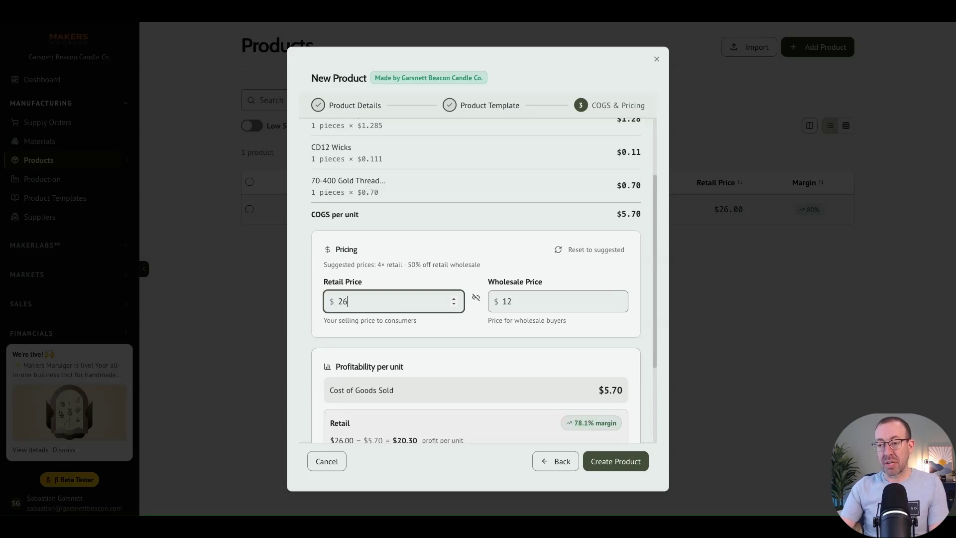
{"action": "left_click", "coordinate": [523, 307]}
{"action": "key", "text": "BackSpace"}
{"action": "left_click", "coordinate": [497, 259]}
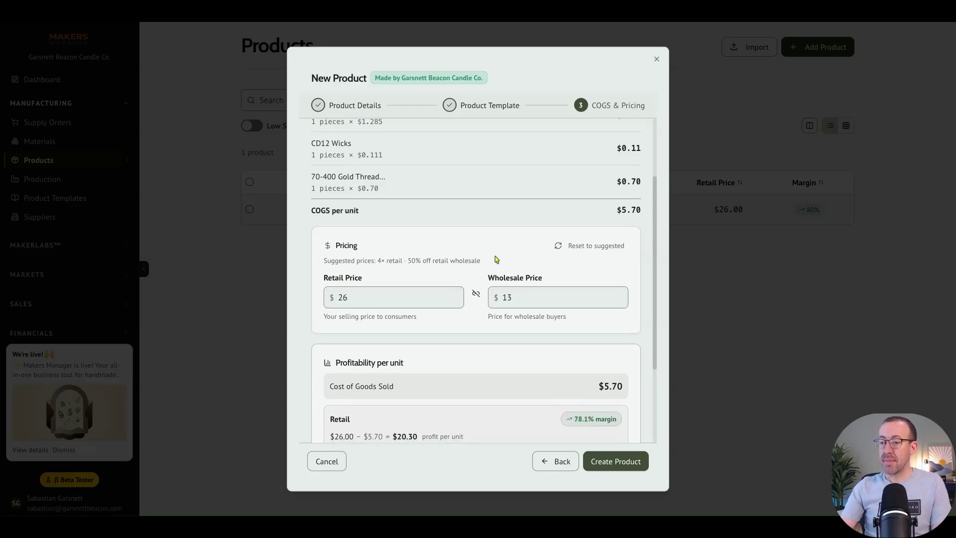
{"action": "scroll", "coordinate": [493, 258], "scroll_direction": "down", "scroll_amount": 3}
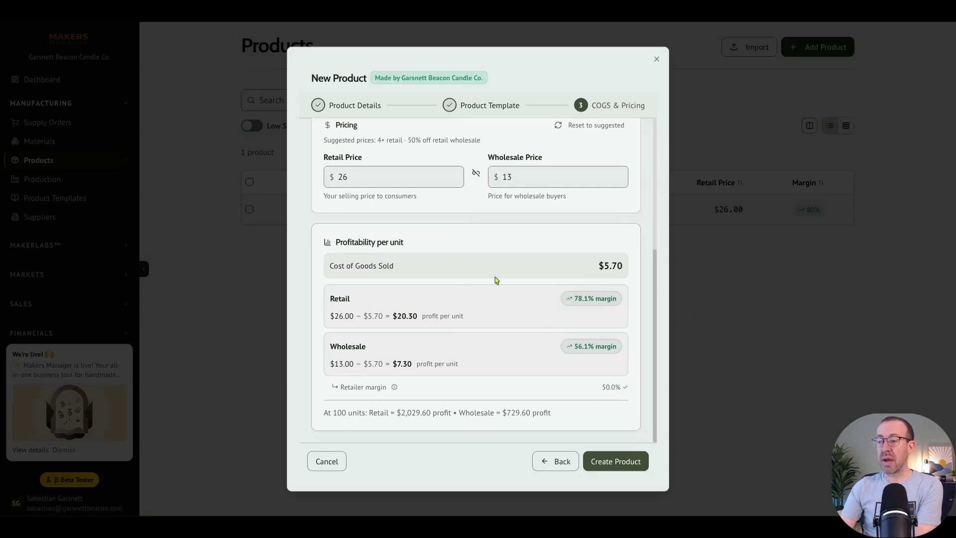
{"action": "left_click", "coordinate": [630, 462]}
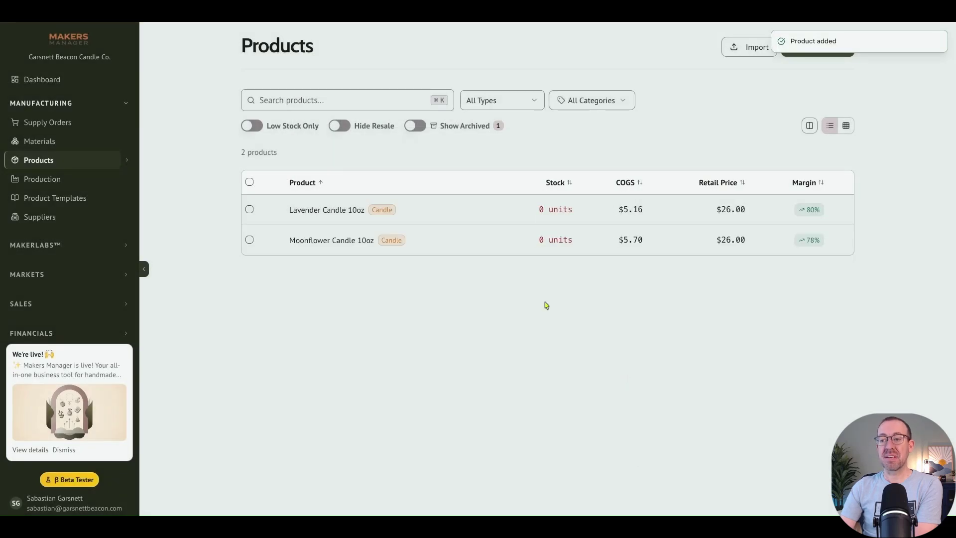
Step: Check the Low Product Stock entries on the dashboard and dismiss the materials reorder alert
{"action": "left_click", "coordinate": [95, 84]}
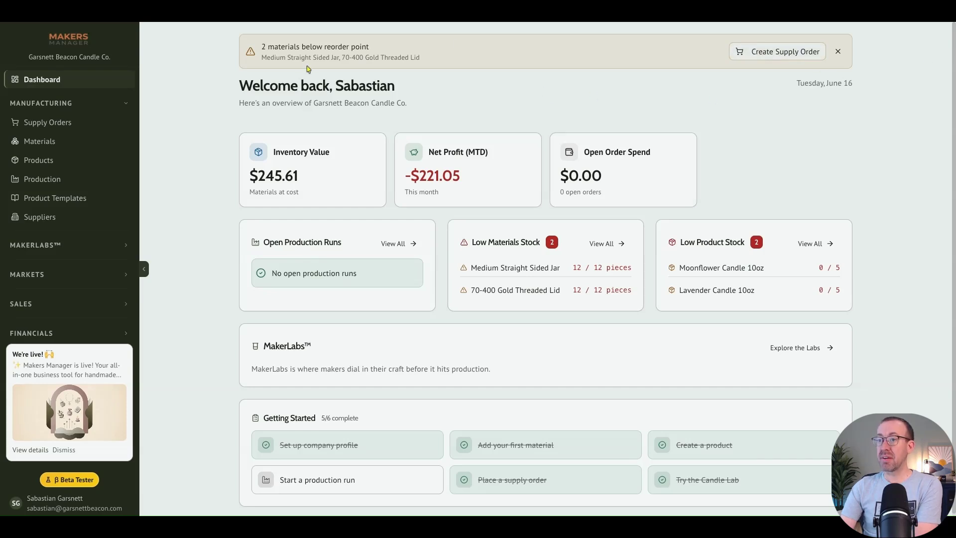
{"action": "left_click", "coordinate": [838, 52]}
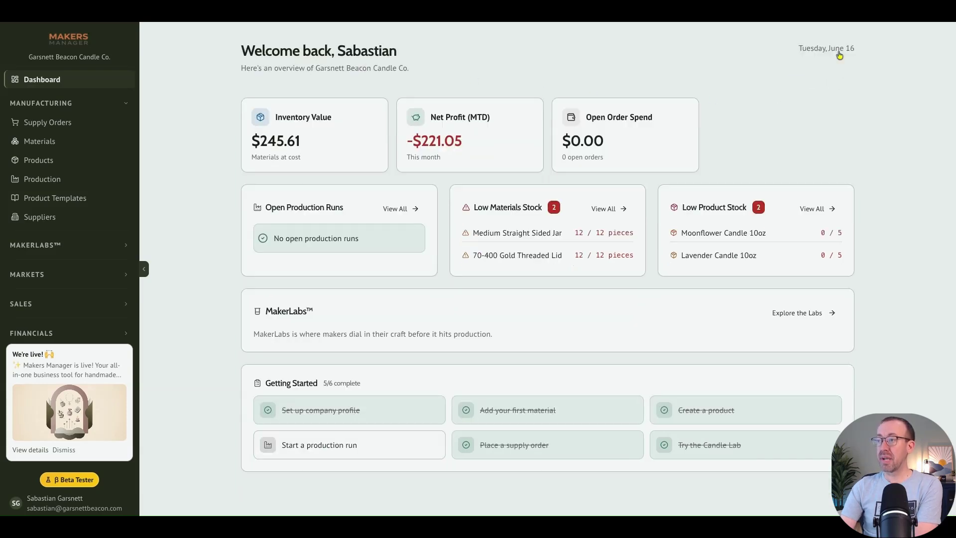
Step: Return to the product list and explore its Low Stock Only and Hide Resale filters and the type and category options
{"action": "left_click", "coordinate": [86, 155]}
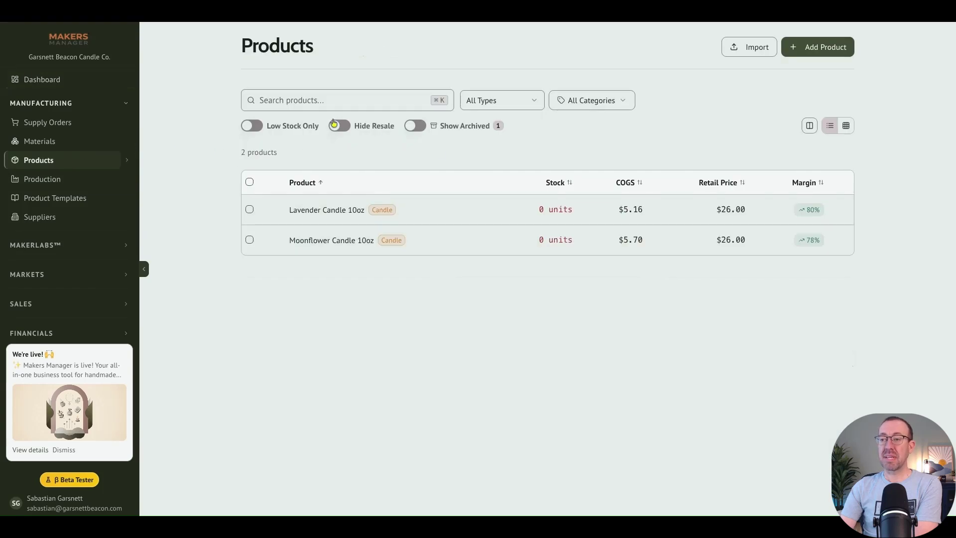
{"action": "left_click", "coordinate": [255, 129]}
{"action": "left_click", "coordinate": [254, 129]}
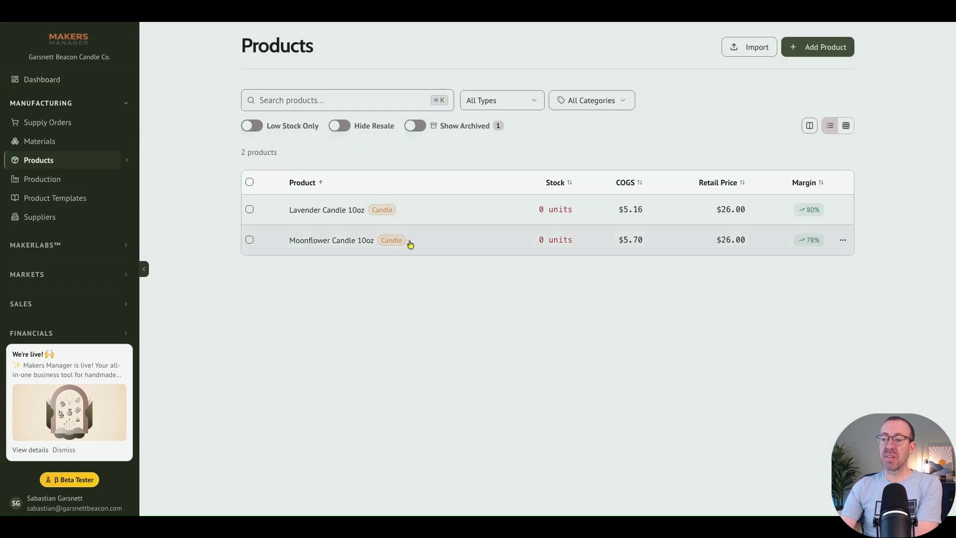
{"action": "left_click", "coordinate": [513, 98]}
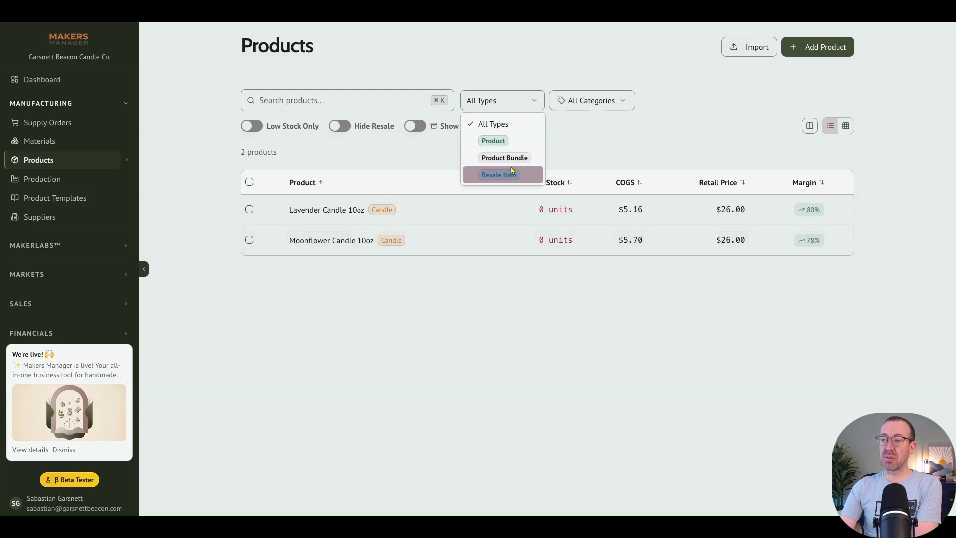
{"action": "left_click", "coordinate": [575, 142]}
{"action": "left_click", "coordinate": [581, 103]}
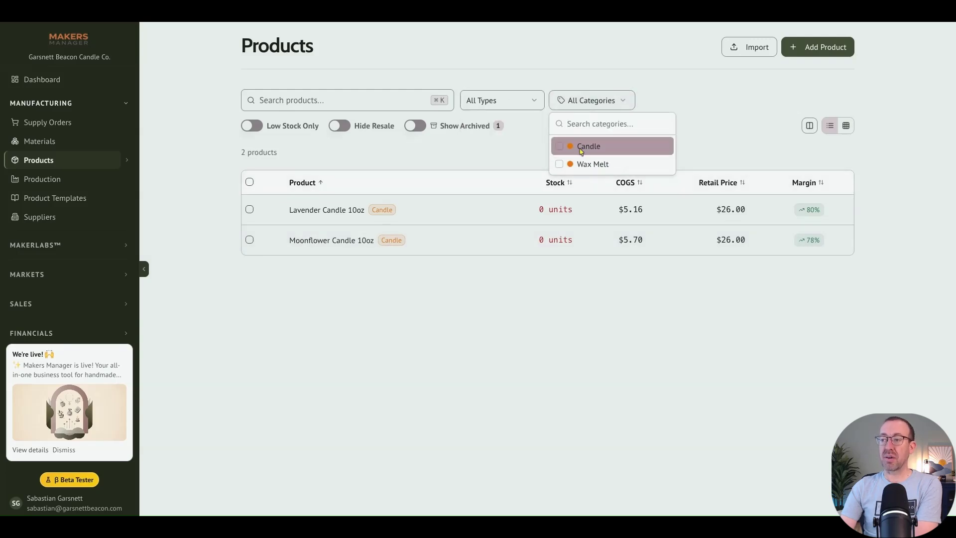
{"action": "left_click", "coordinate": [501, 158]}
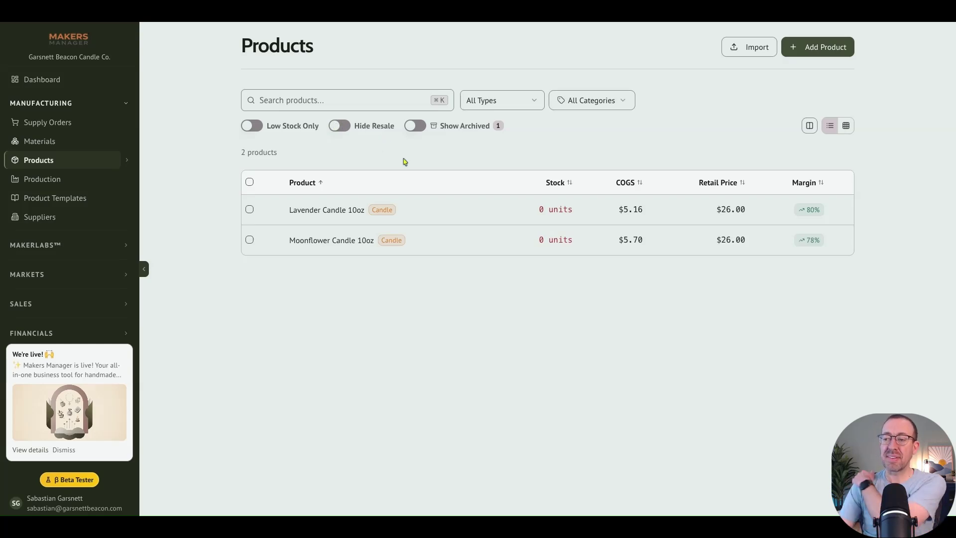
{"action": "left_click", "coordinate": [334, 129]}
{"action": "left_click", "coordinate": [336, 129]}
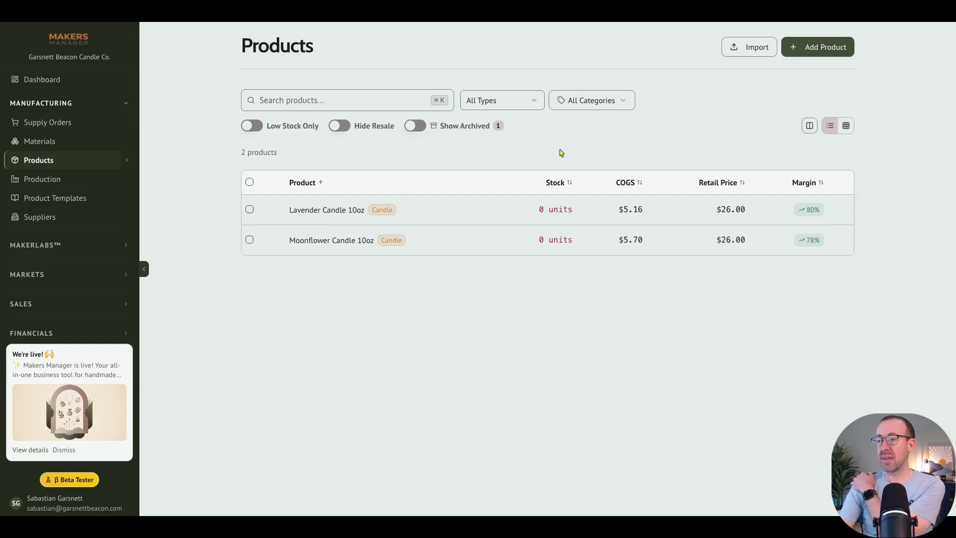